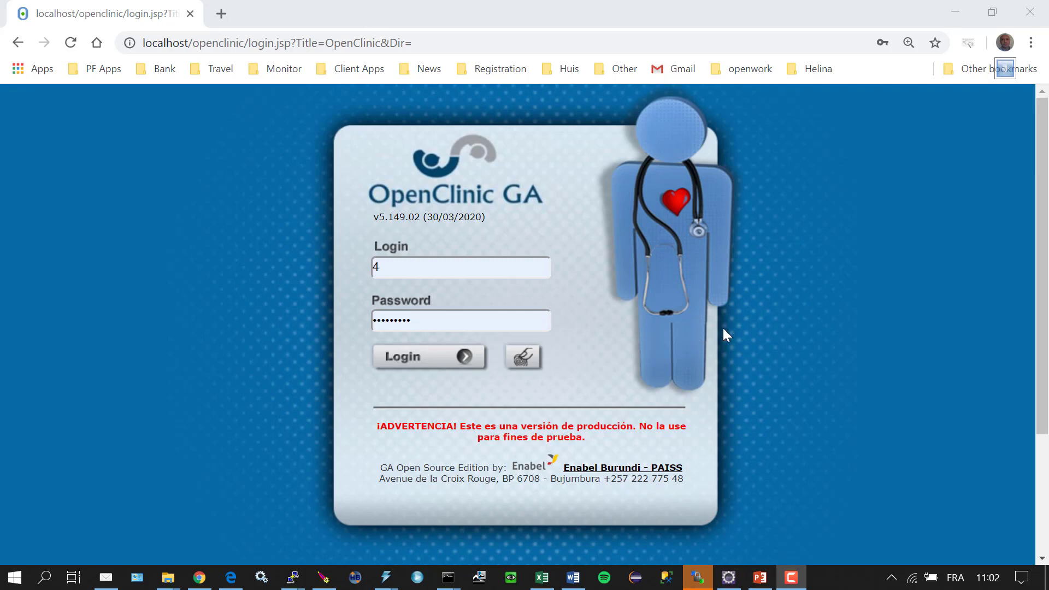
Log in with the prefilled credentials and open Department examinations administration in the system configuration
{"action": "left_click", "coordinate": [413, 361]}
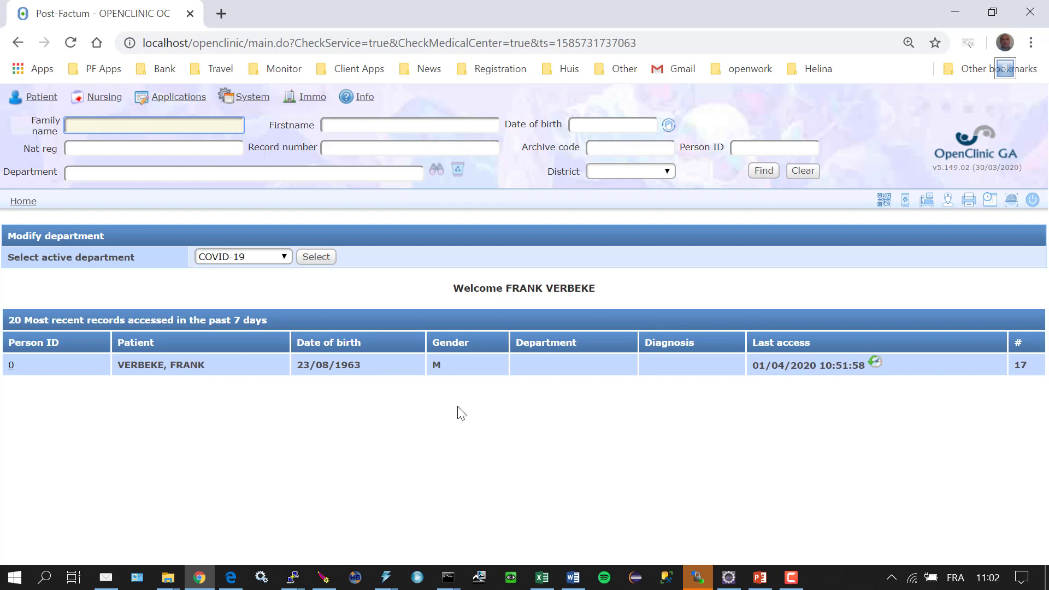
{"action": "left_click", "coordinate": [252, 100]}
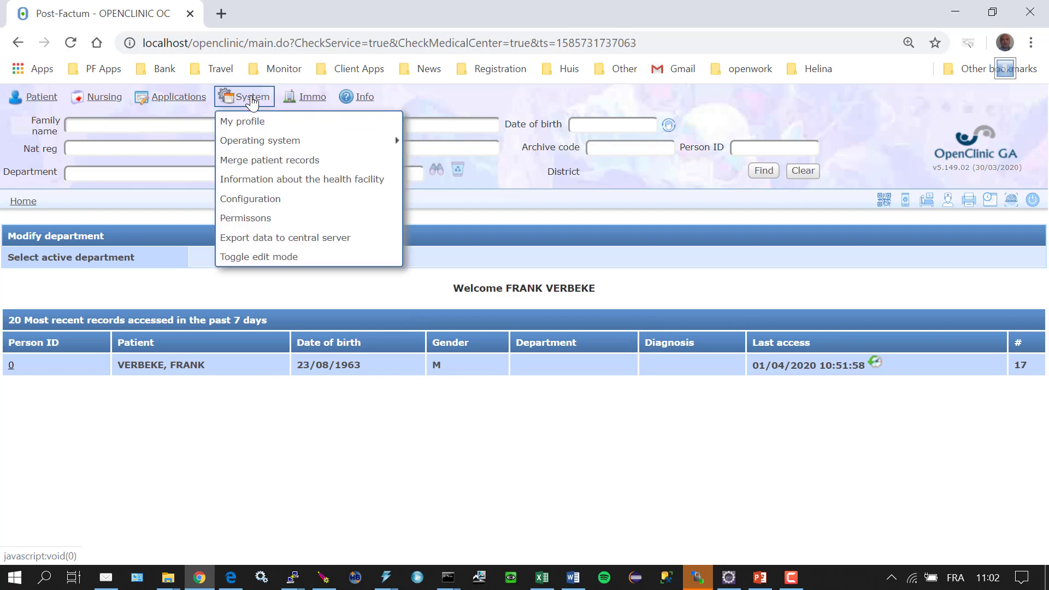
{"action": "left_click", "coordinate": [259, 204]}
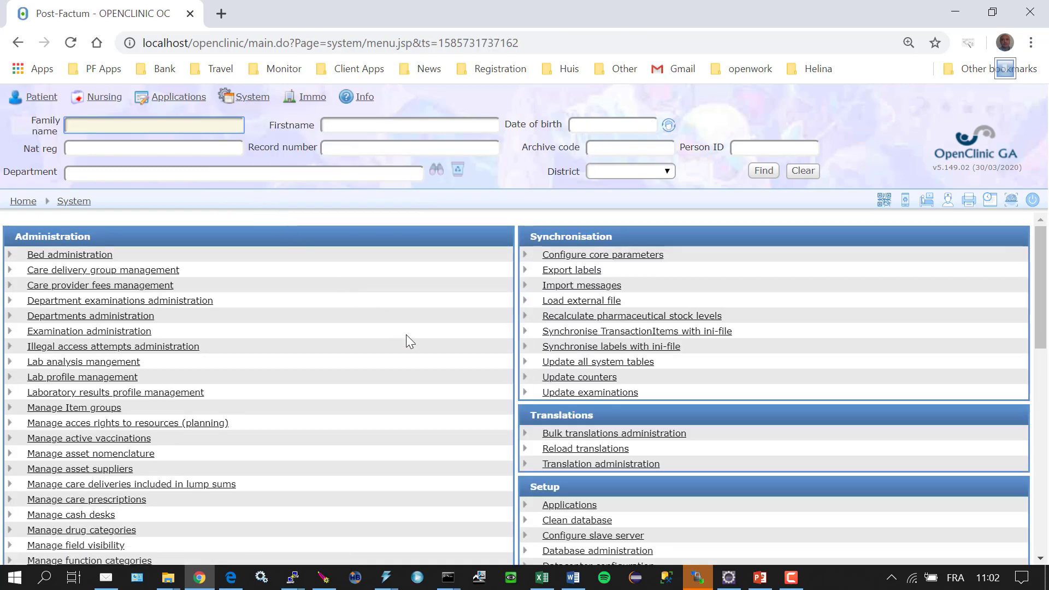
{"action": "scroll", "coordinate": [434, 365], "scroll_direction": "down", "scroll_amount": 4}
{"action": "scroll", "coordinate": [434, 365], "scroll_direction": "up", "scroll_amount": 4}
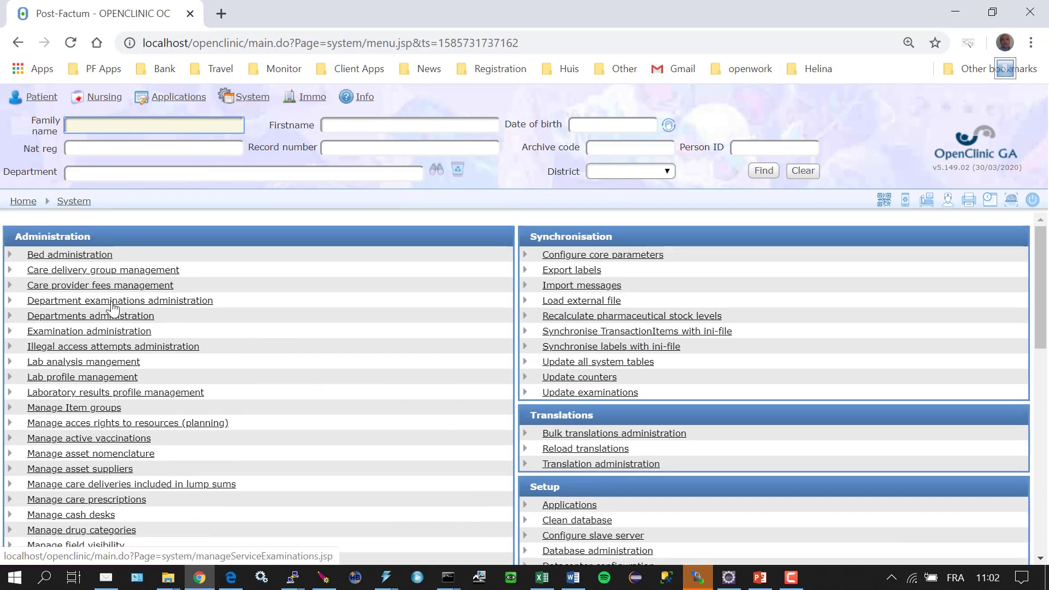
{"action": "left_click", "coordinate": [182, 304]}
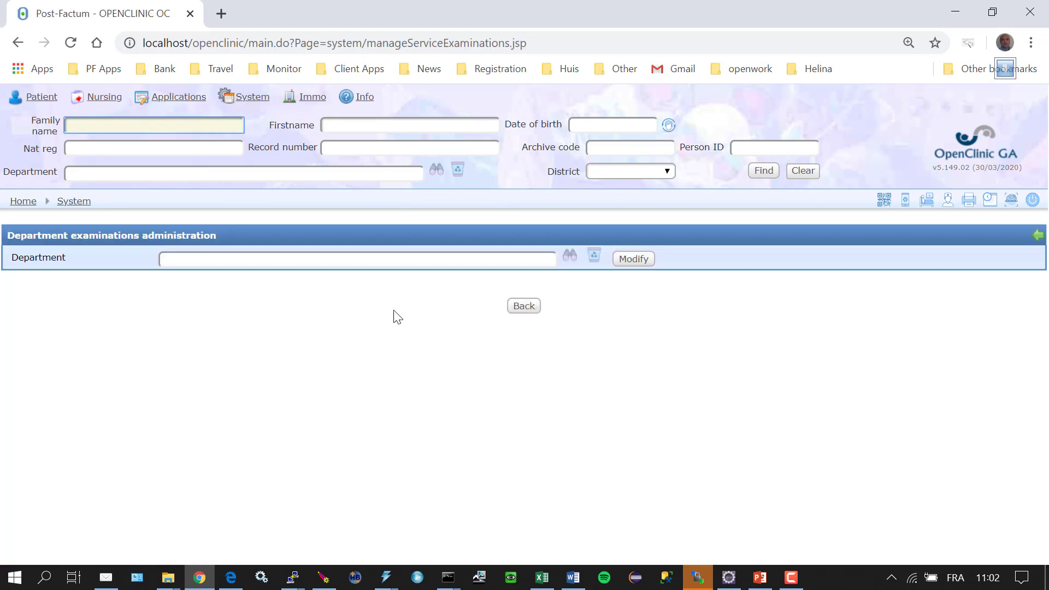
Select the COVID-19 department and load its list of assigned examinations for modification
{"action": "left_click", "coordinate": [568, 256]}
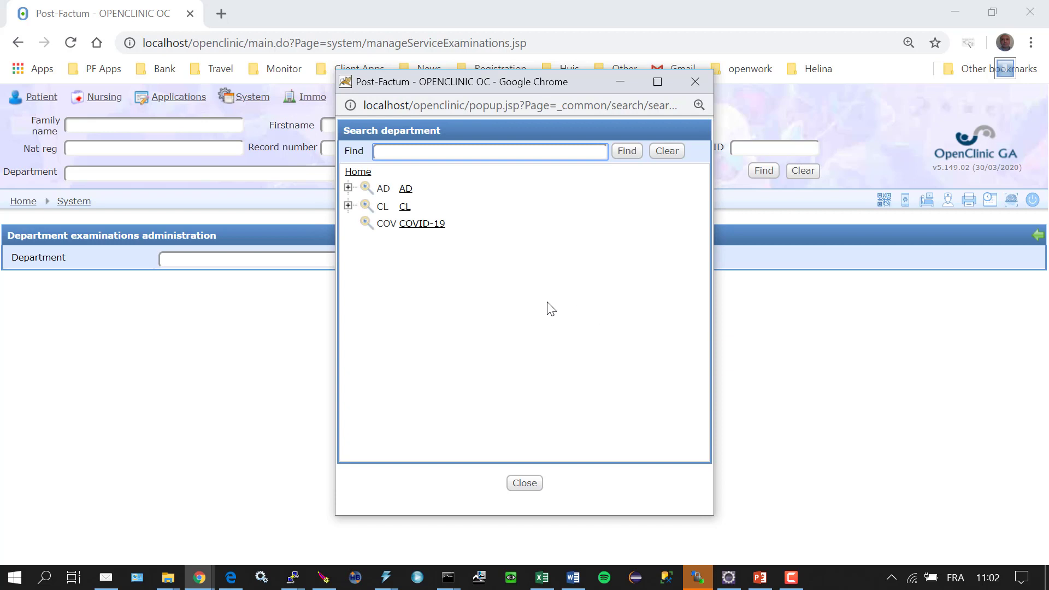
{"action": "left_click", "coordinate": [424, 232]}
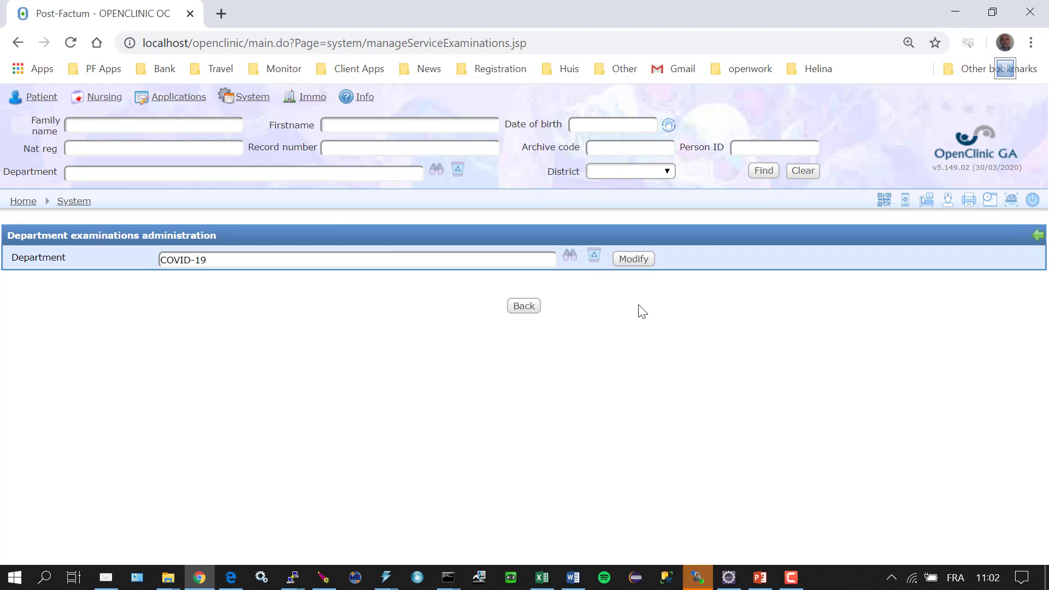
{"action": "left_click", "coordinate": [633, 260]}
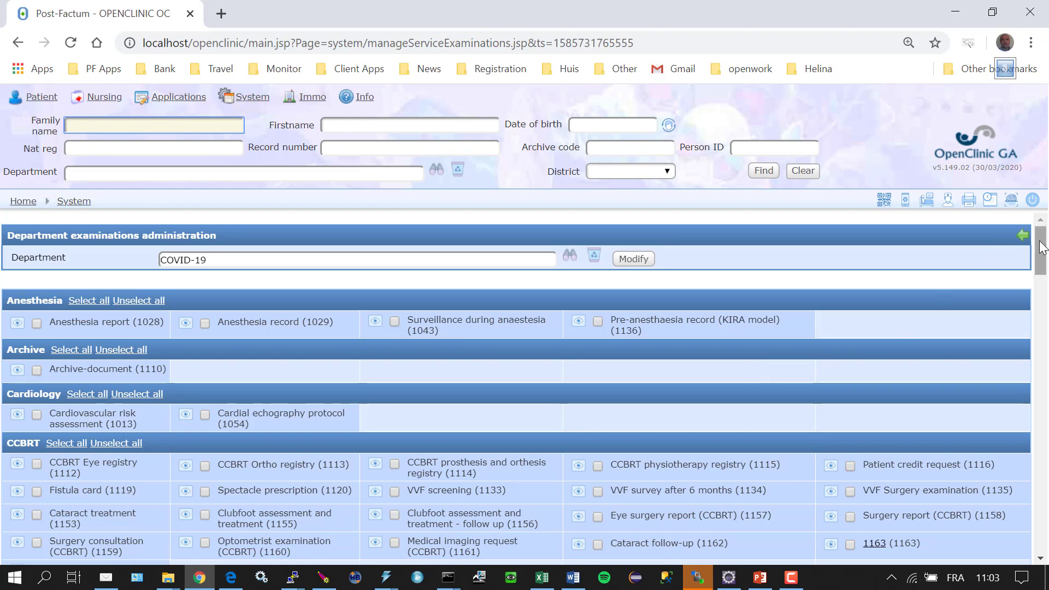
Preview the Triage Covid-19 form from the Surveillance examinations and close the preview
{"action": "left_click_drag", "start_coordinate": [1041, 249], "coordinate": [1045, 528]}
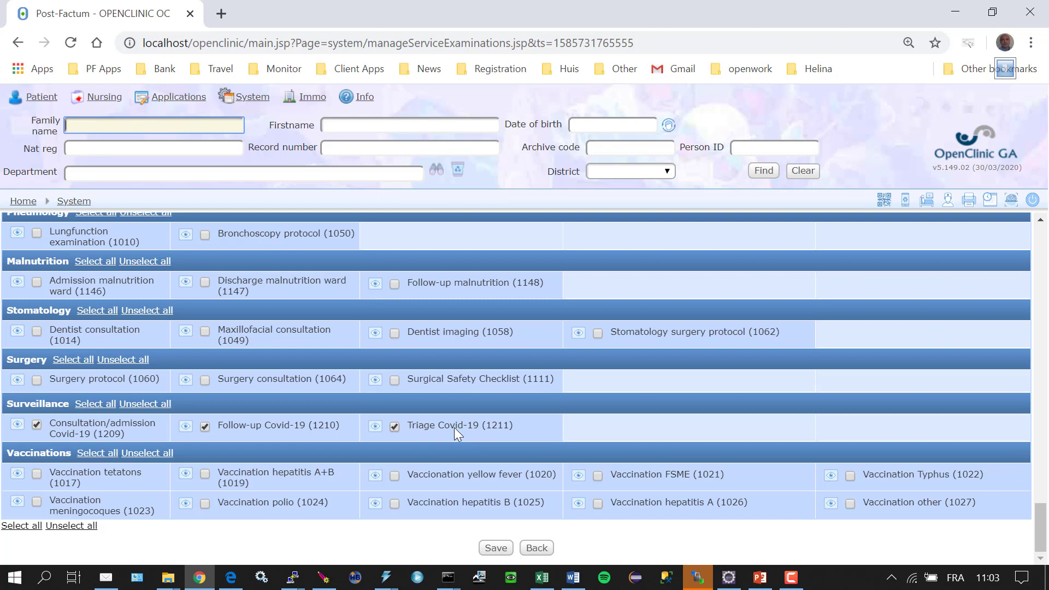
{"action": "left_click", "coordinate": [375, 426]}
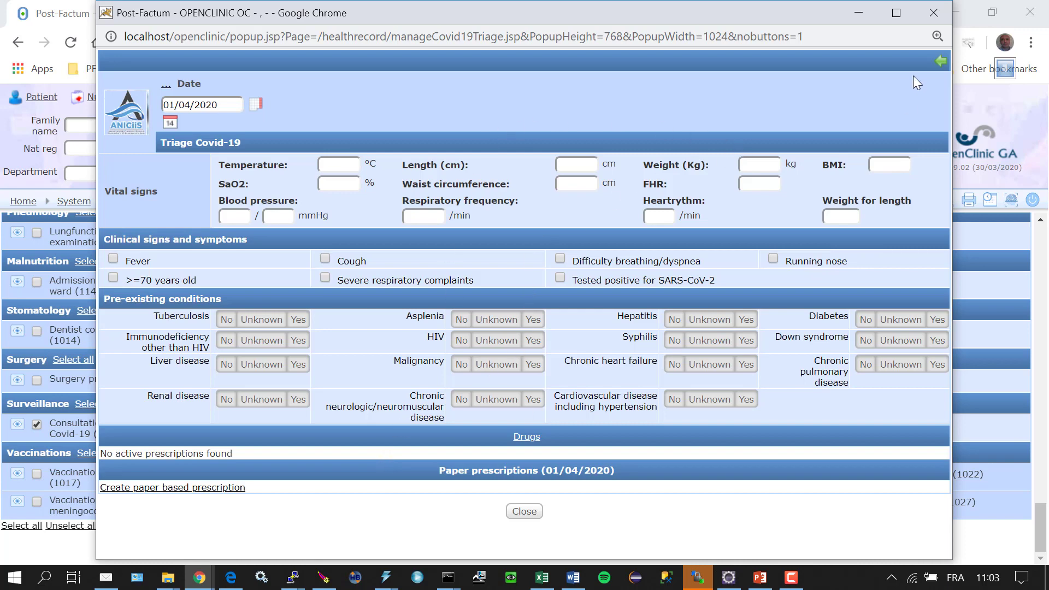
{"action": "left_click", "coordinate": [929, 15]}
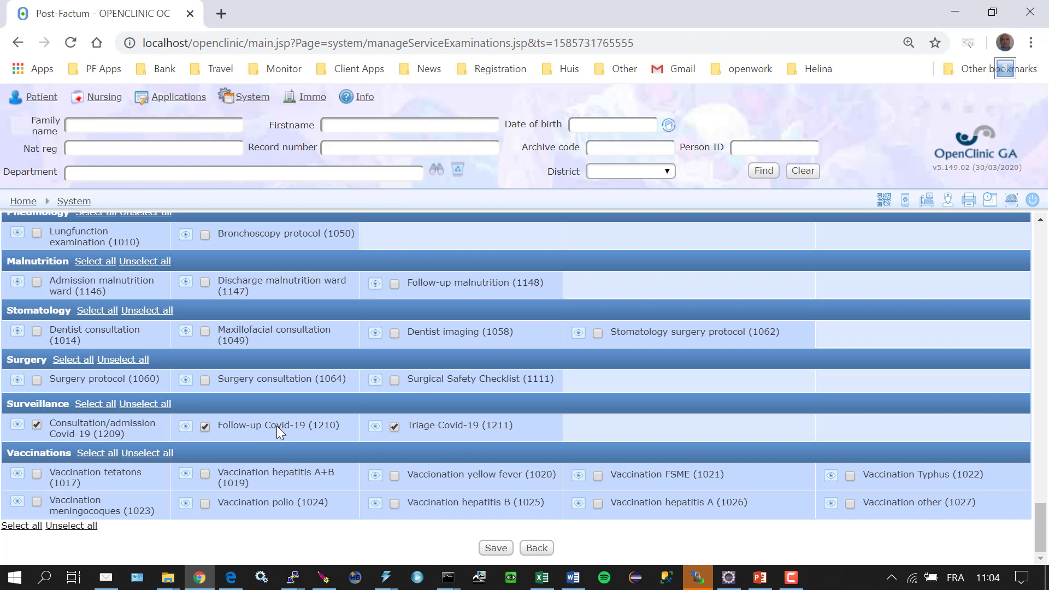
Open the most recently accessed patient's record from the home page and start a new visit encounter in the Consultations department
{"action": "scroll", "coordinate": [507, 362], "scroll_direction": "up", "scroll_amount": 15}
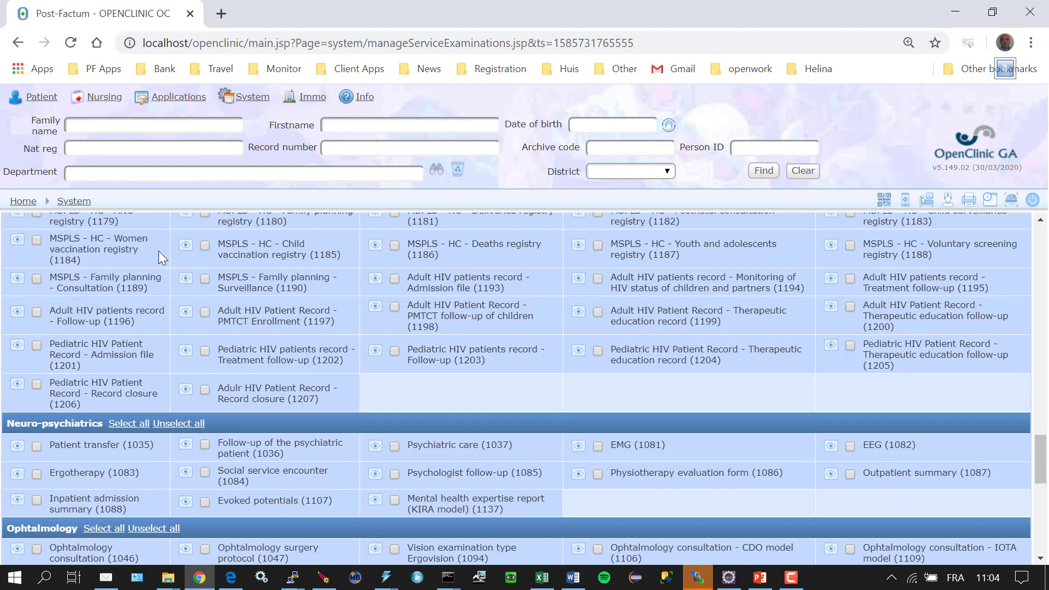
{"action": "left_click", "coordinate": [24, 201]}
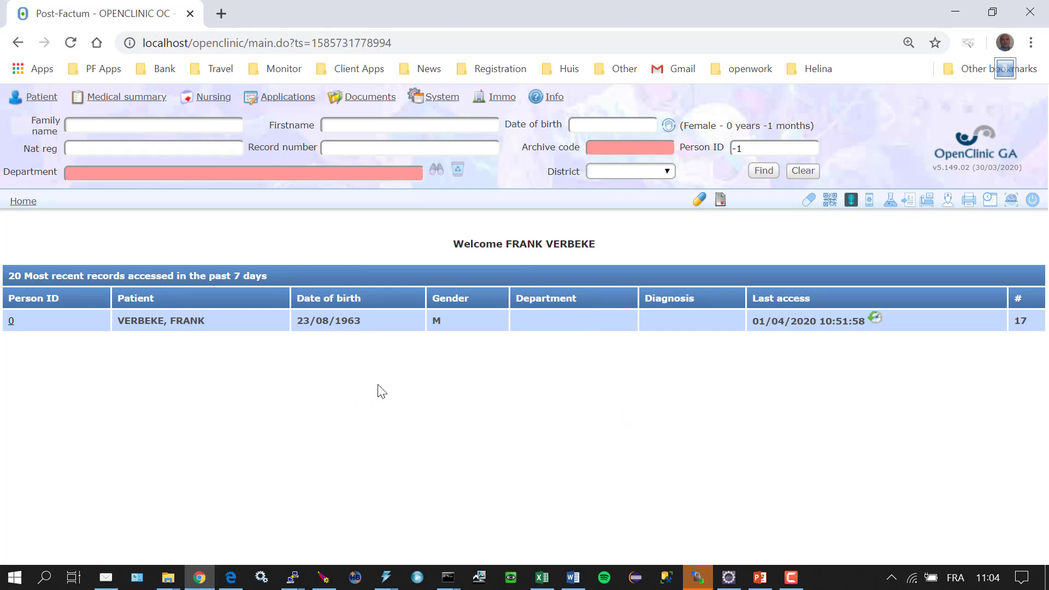
{"action": "left_click", "coordinate": [11, 322]}
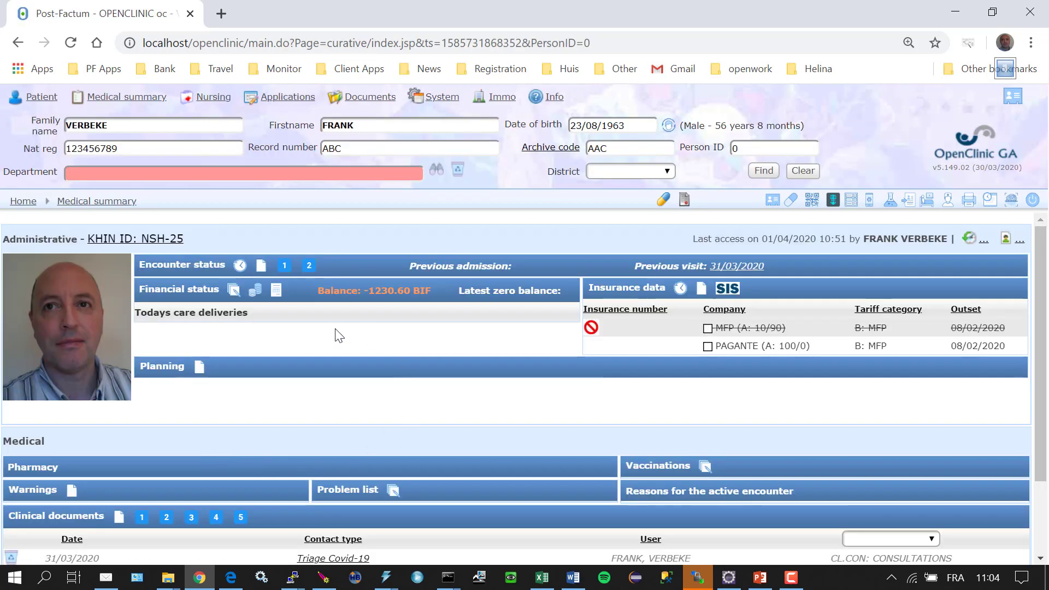
{"action": "left_click", "coordinate": [284, 267]}
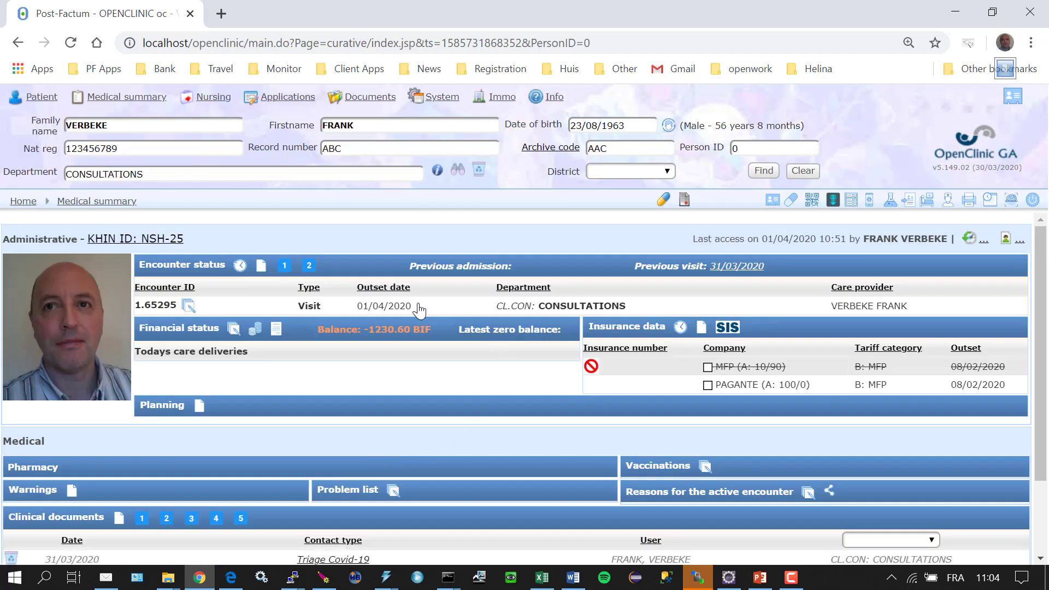
Create a new Triage Covid-19 clinical document for the patient from the specific COVID-19 examinations
{"action": "scroll", "coordinate": [451, 297], "scroll_direction": "down", "scroll_amount": 2}
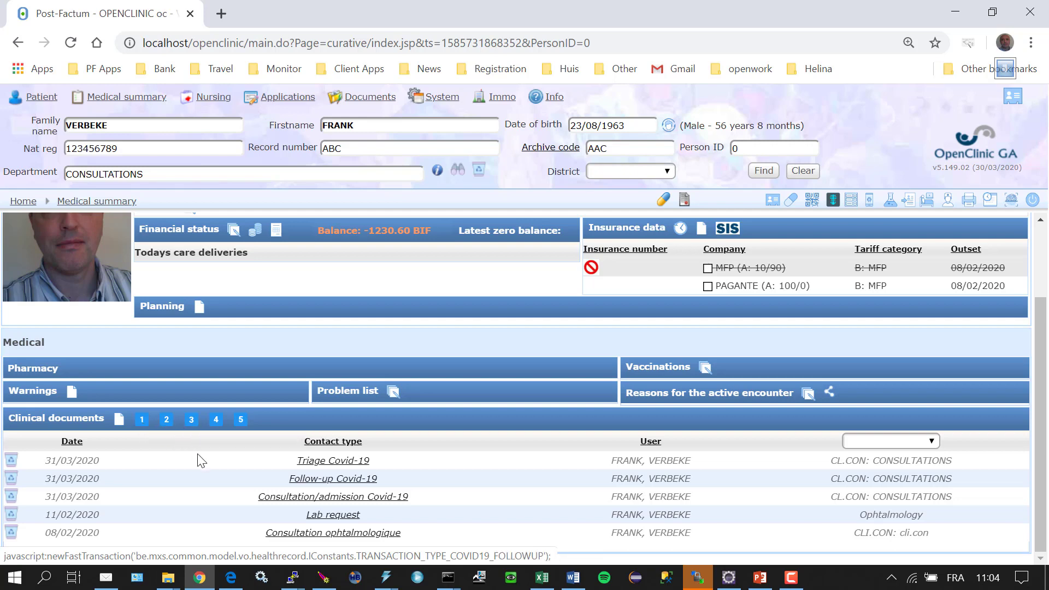
{"action": "left_click", "coordinate": [116, 424]}
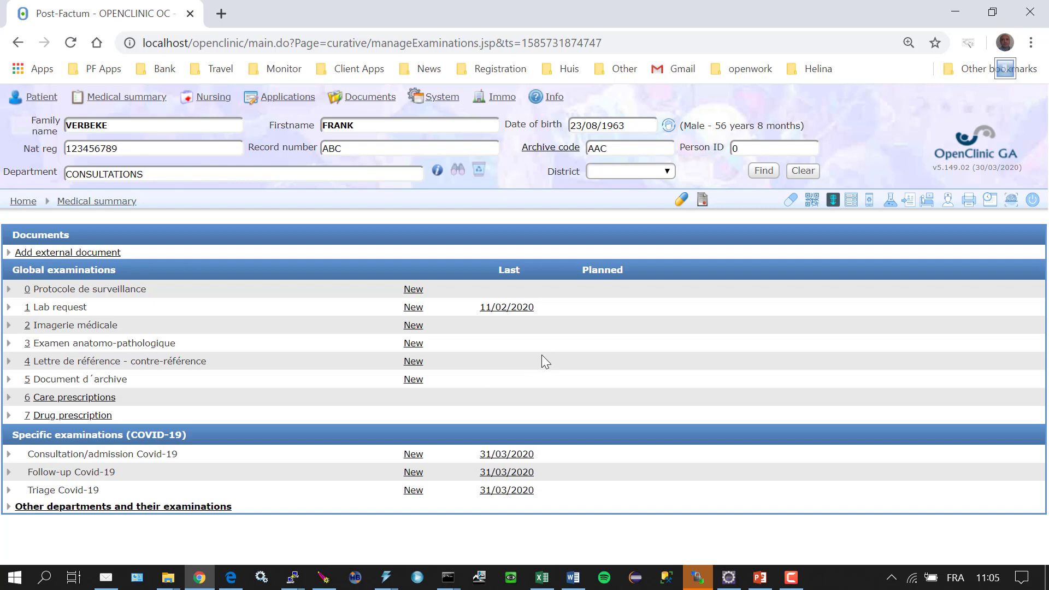
{"action": "left_click_drag", "start_coordinate": [31, 436], "coordinate": [198, 434]}
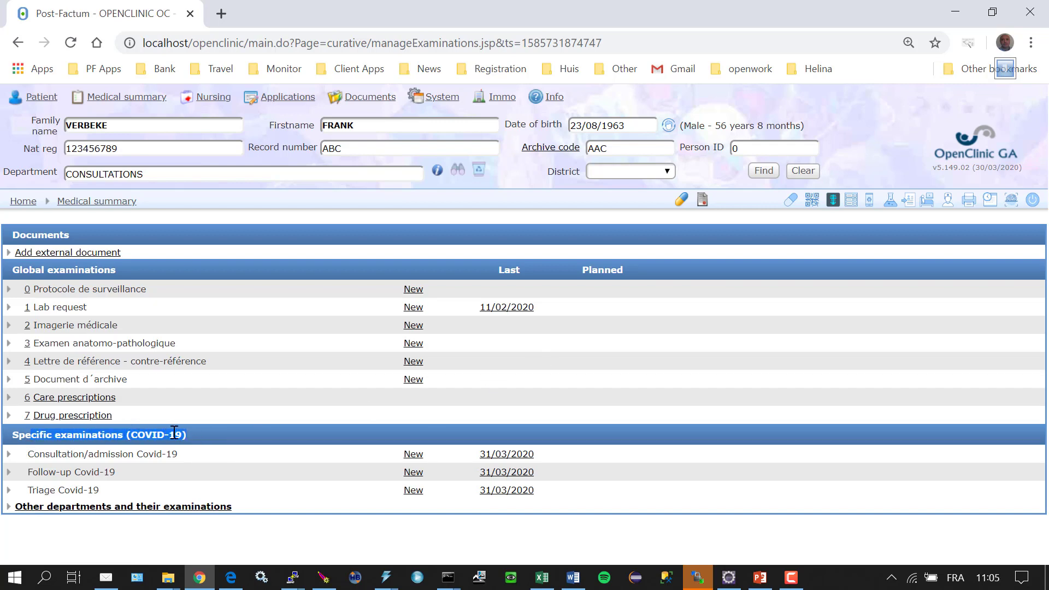
{"action": "left_click", "coordinate": [184, 433]}
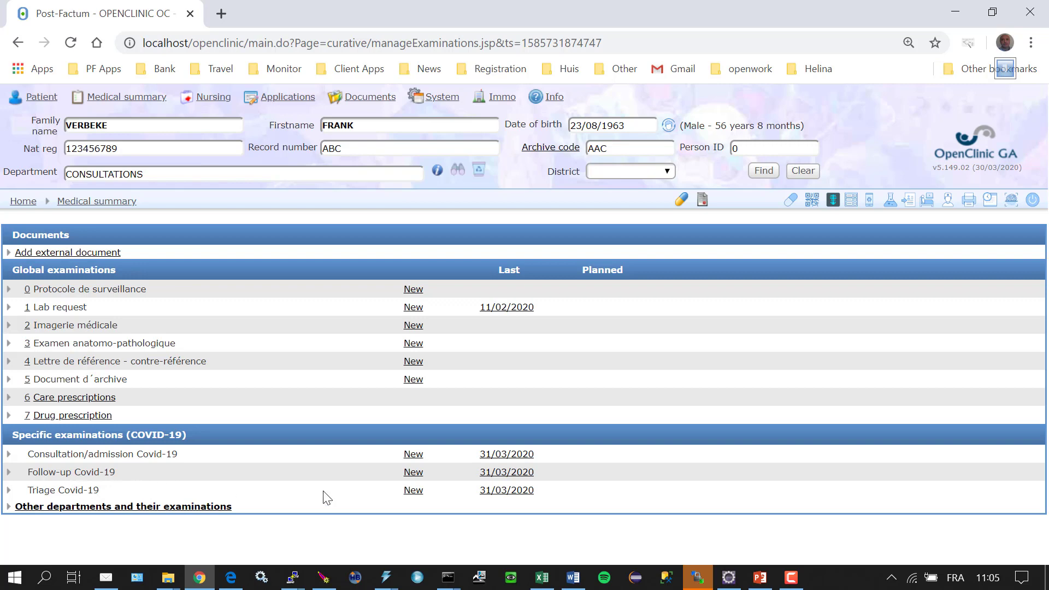
{"action": "left_click", "coordinate": [413, 491]}
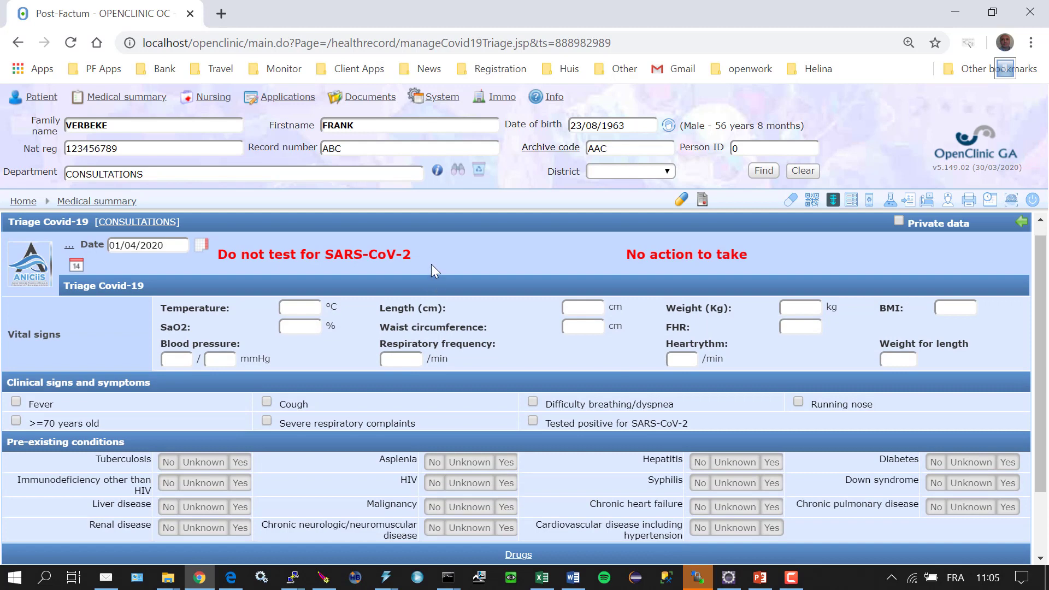
Examine the empty triage form, its SARS-CoV-2 testing advice and its recommended action
{"action": "left_click_drag", "start_coordinate": [429, 254], "coordinate": [218, 255]}
{"action": "left_click", "coordinate": [349, 258]}
{"action": "left_click_drag", "start_coordinate": [627, 255], "coordinate": [771, 251]}
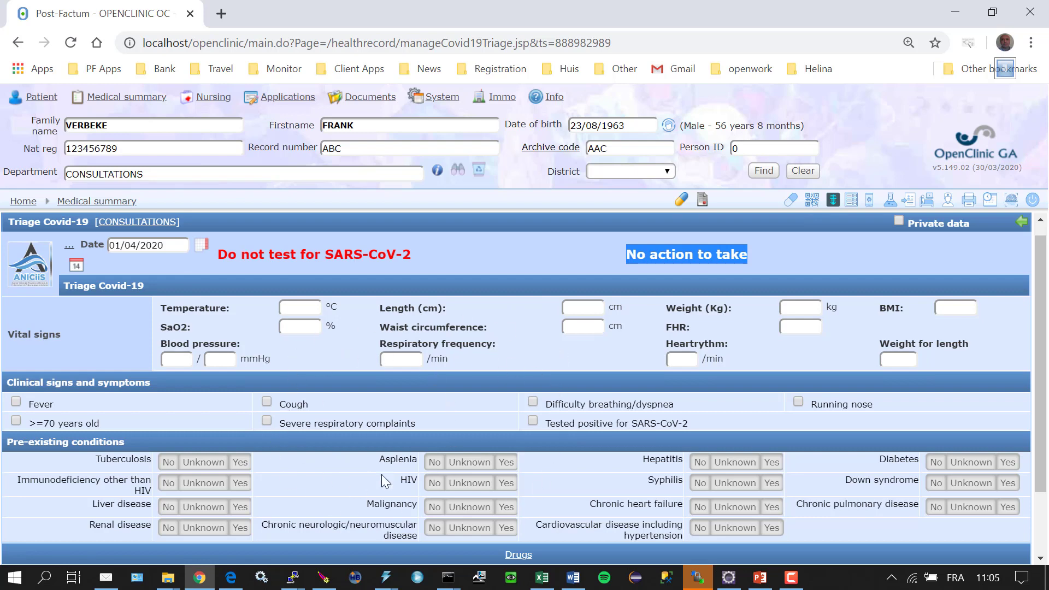
{"action": "scroll", "coordinate": [420, 463], "scroll_direction": "down", "scroll_amount": 2}
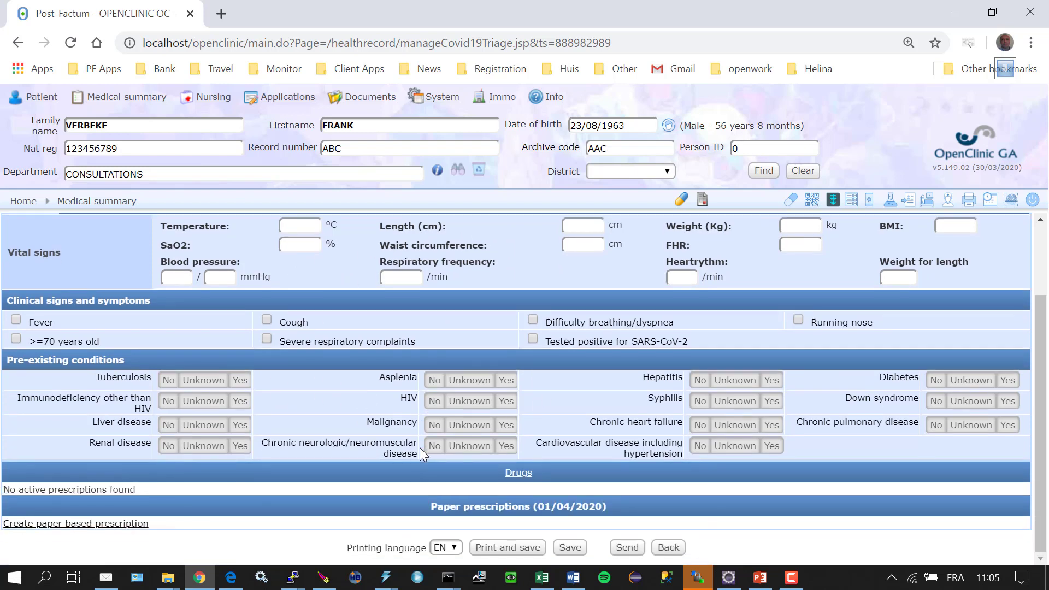
{"action": "scroll", "coordinate": [420, 448], "scroll_direction": "up", "scroll_amount": 2}
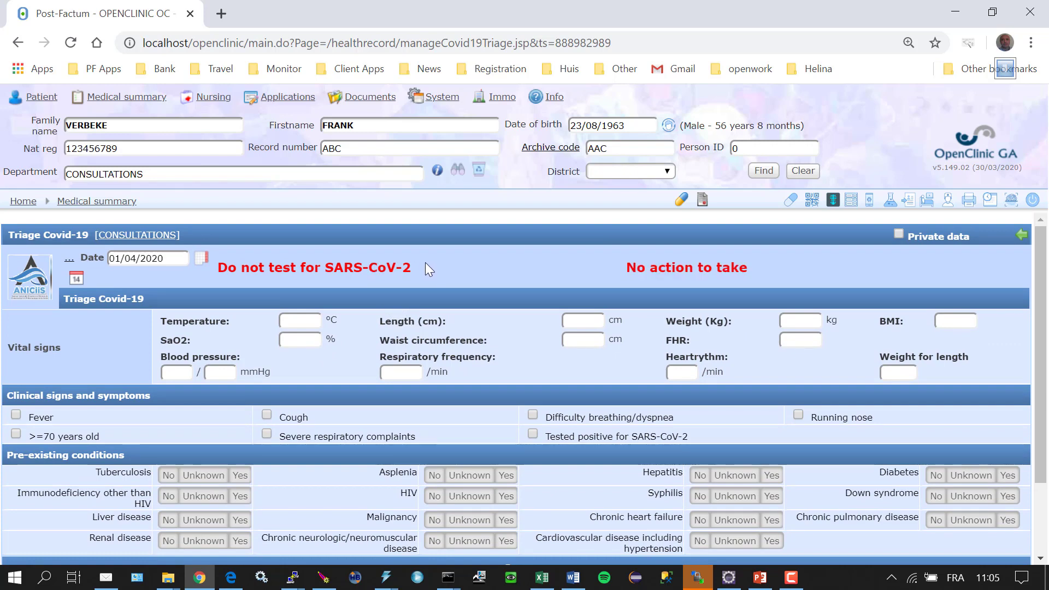
{"action": "left_click_drag", "start_coordinate": [424, 264], "coordinate": [222, 268]}
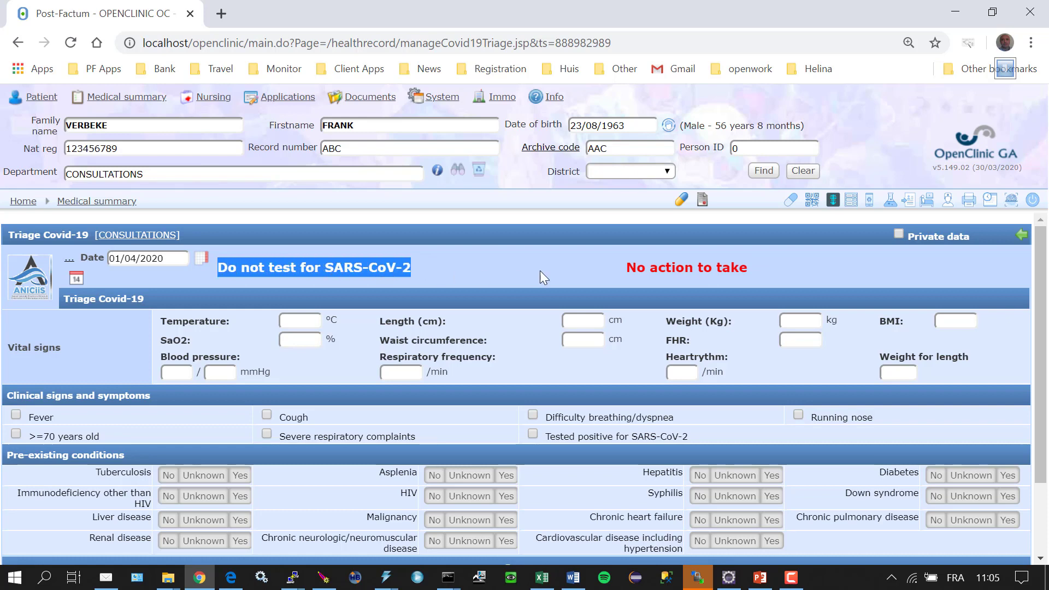
{"action": "left_click_drag", "start_coordinate": [629, 269], "coordinate": [769, 273]}
{"action": "left_click", "coordinate": [766, 274]}
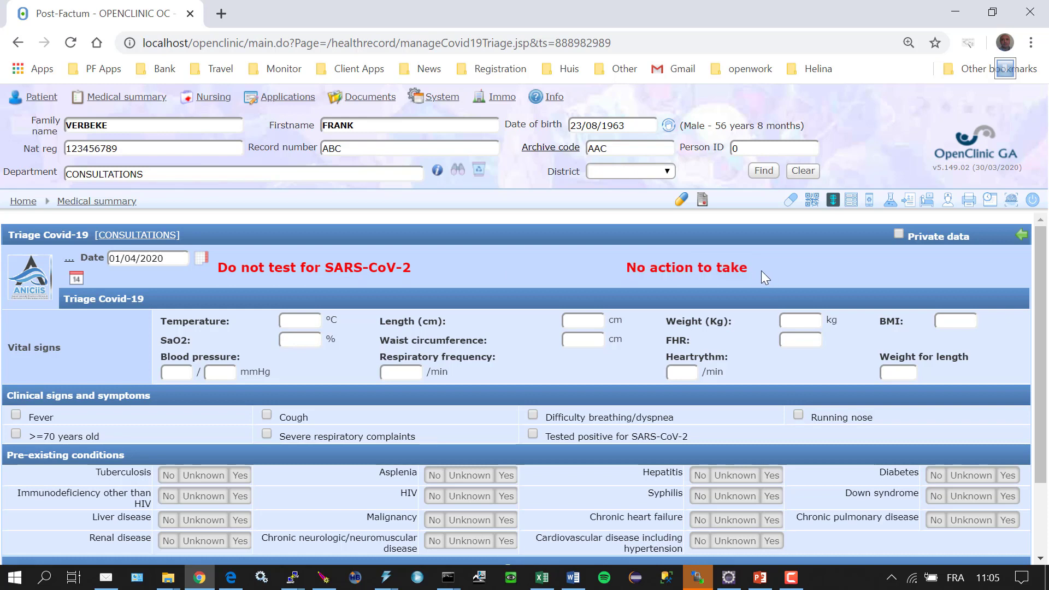
Enter a temperature of 39.2 °C and a respiratory frequency of 30/min in the vital signs, and check the testing advice
{"action": "left_click", "coordinate": [294, 323]}
{"action": "type", "text": "39.2"}
{"action": "key", "text": "Tab"}
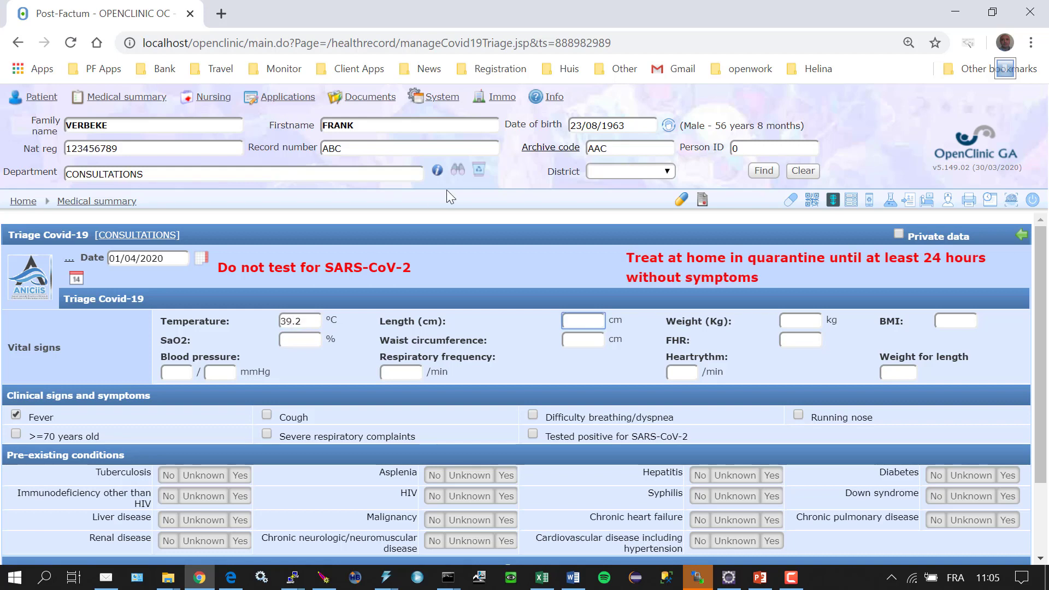
{"action": "left_click", "coordinate": [408, 374]}
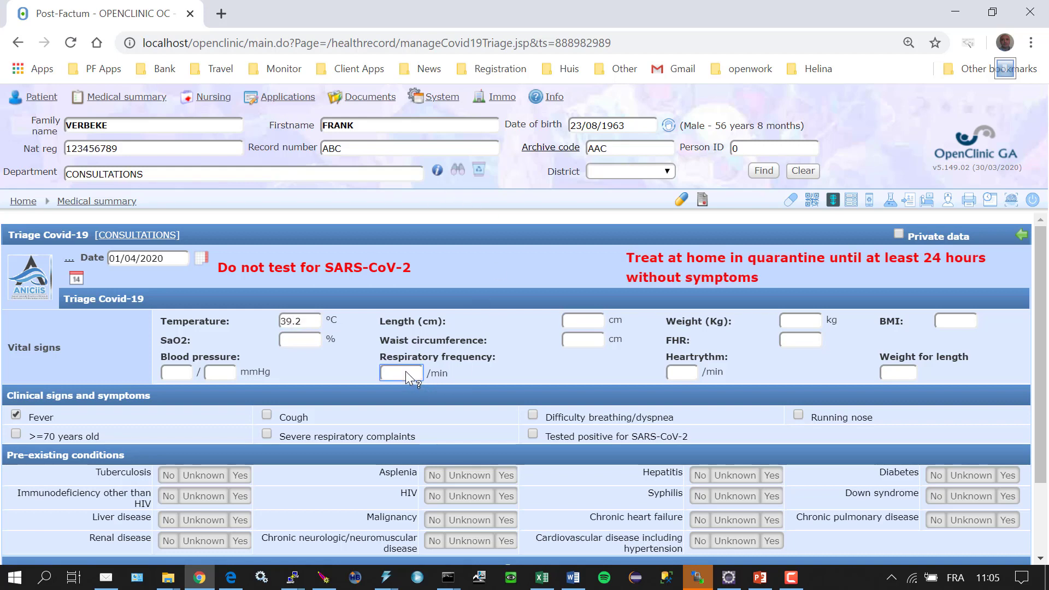
{"action": "type", "text": "30"}
{"action": "key", "text": "Tab"}
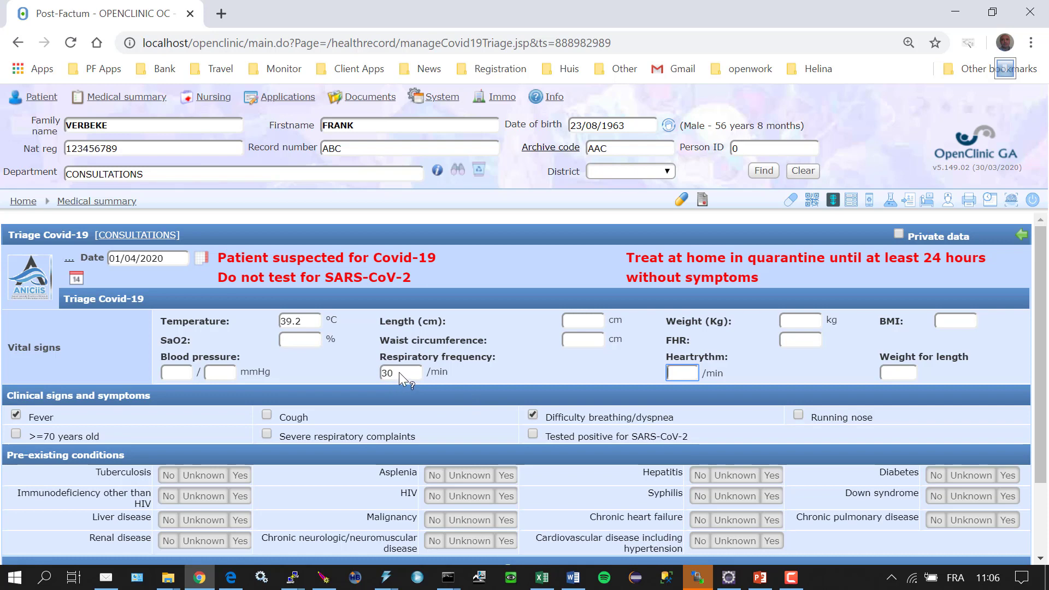
{"action": "left_click", "coordinate": [532, 414]}
{"action": "left_click", "coordinate": [223, 277]}
{"action": "left_click_drag", "start_coordinate": [222, 278], "coordinate": [412, 278]}
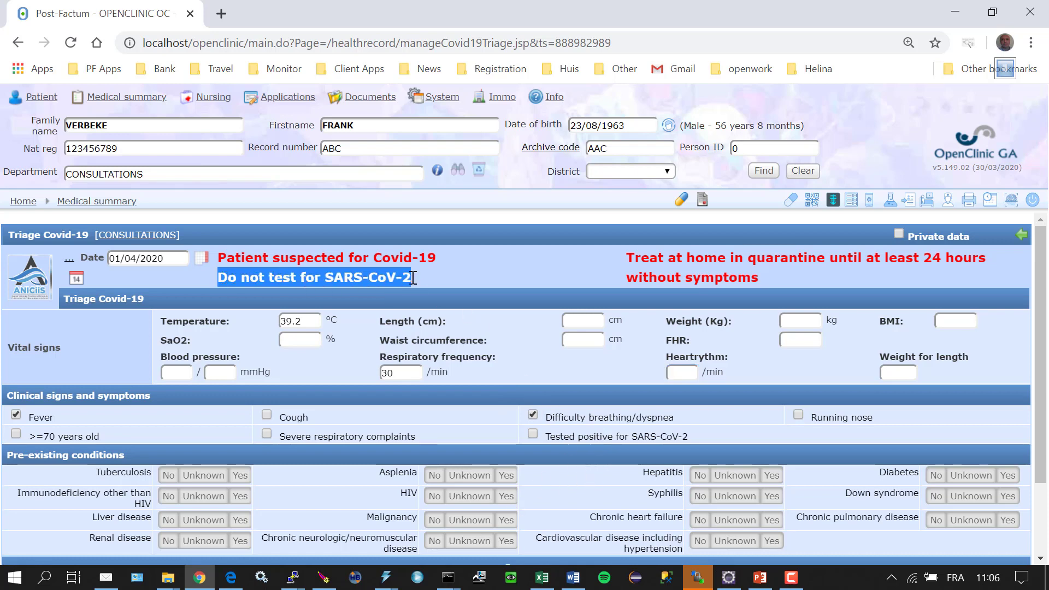
{"action": "left_click", "coordinate": [439, 280]}
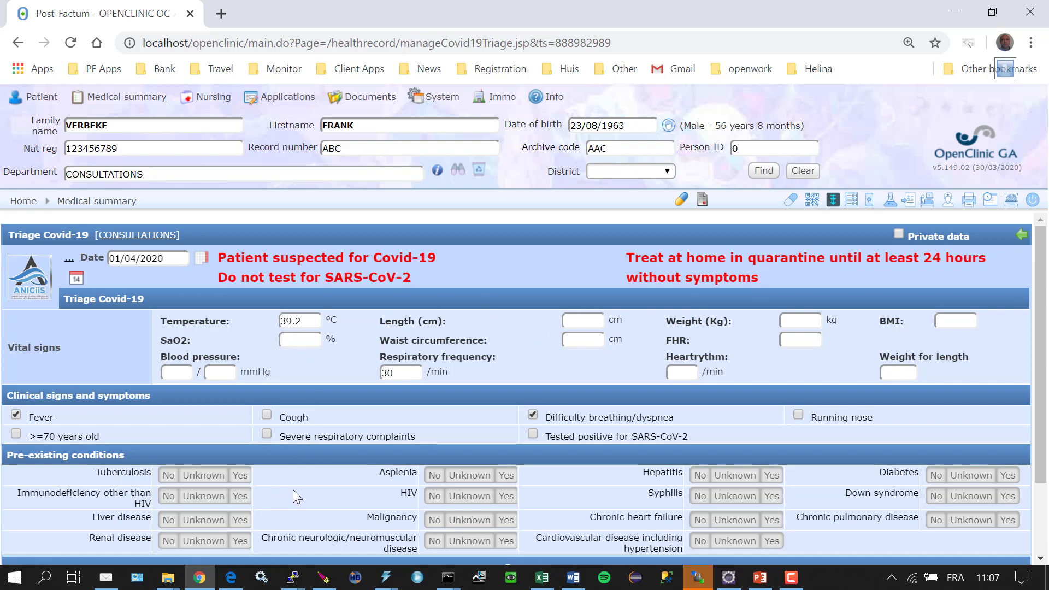
Set the pre-existing conditions Tuberculosis and HIV to Yes and review the testing advice
{"action": "left_click", "coordinate": [239, 482]}
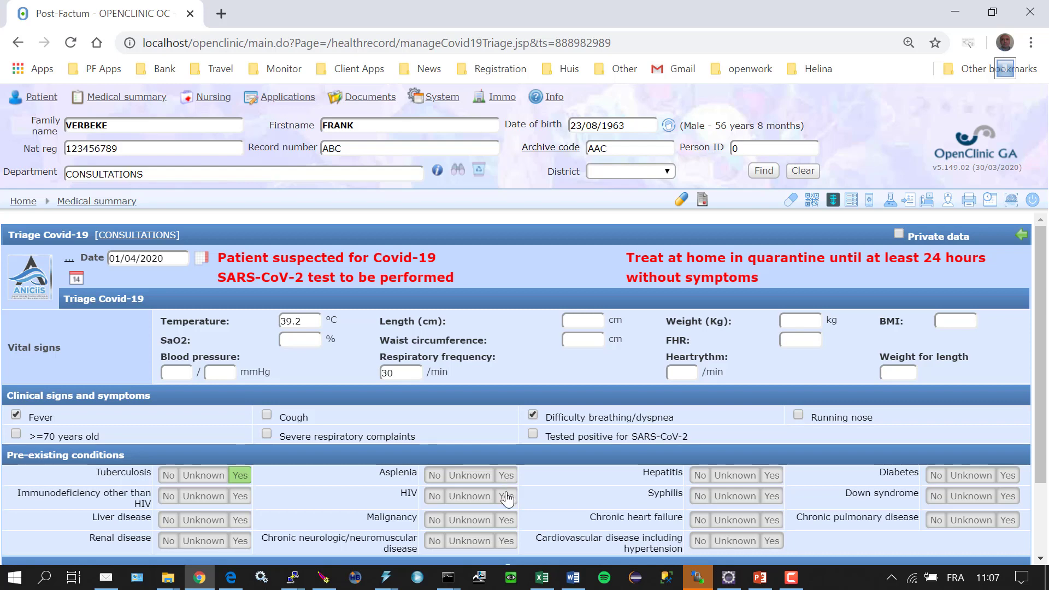
{"action": "left_click", "coordinate": [506, 495]}
{"action": "left_click_drag", "start_coordinate": [219, 277], "coordinate": [455, 278]}
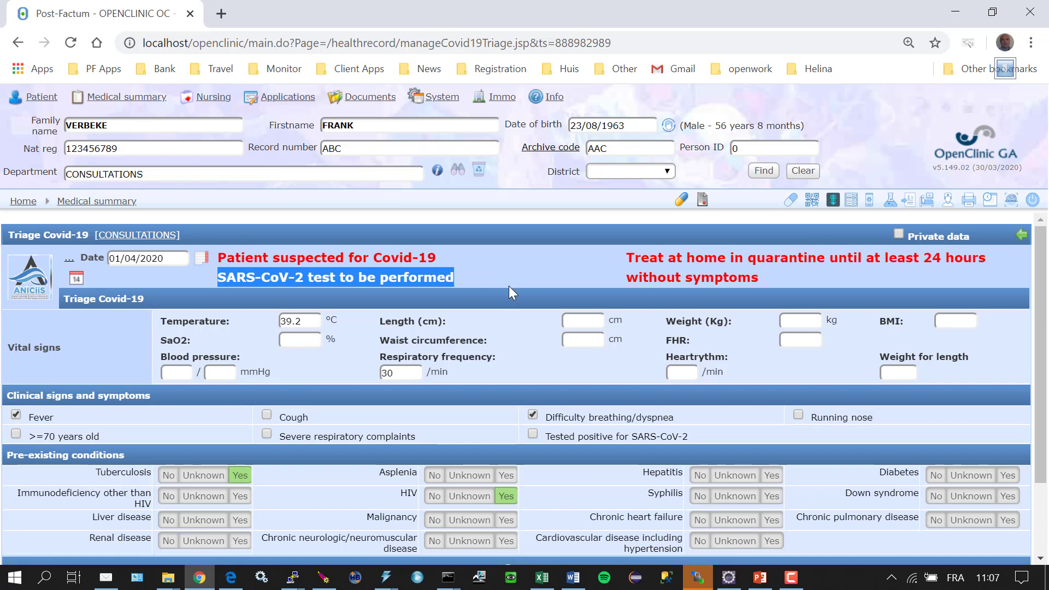
{"action": "left_click", "coordinate": [495, 270]}
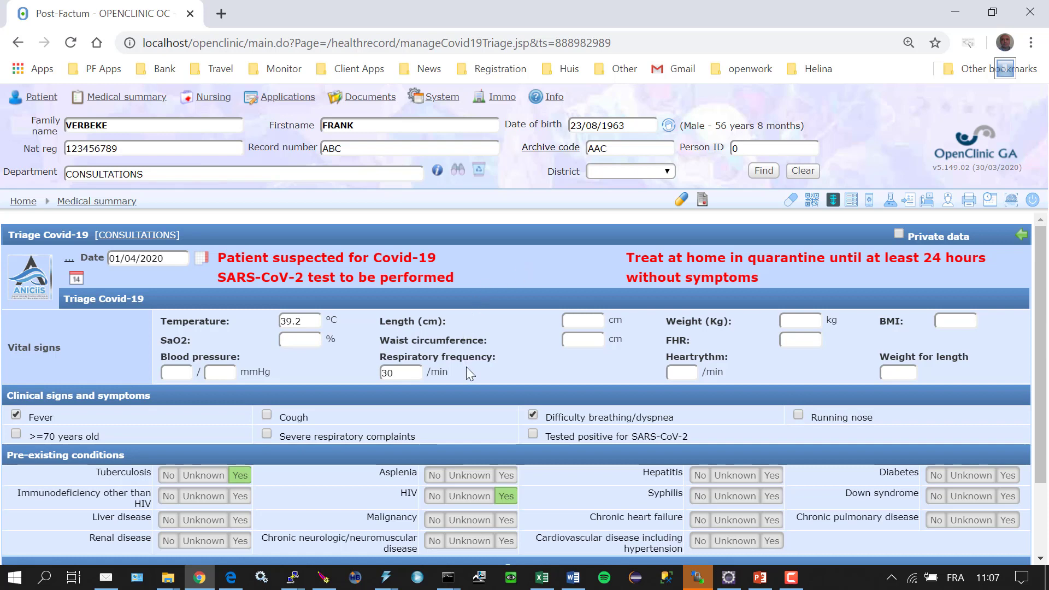
Mark Severe respiratory complaints among the clinical signs and symptoms and review the recommended action
{"action": "left_click", "coordinate": [267, 435]}
{"action": "left_click_drag", "start_coordinate": [798, 268], "coordinate": [608, 271]}
{"action": "left_click", "coordinate": [655, 267]}
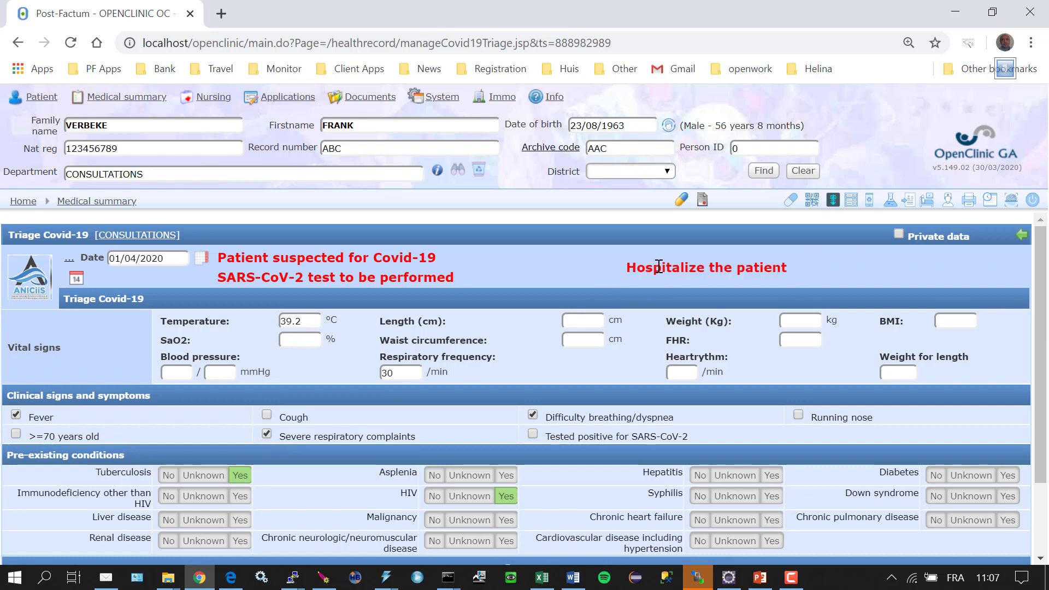
{"action": "scroll", "coordinate": [736, 345], "scroll_direction": "down", "scroll_amount": 2}
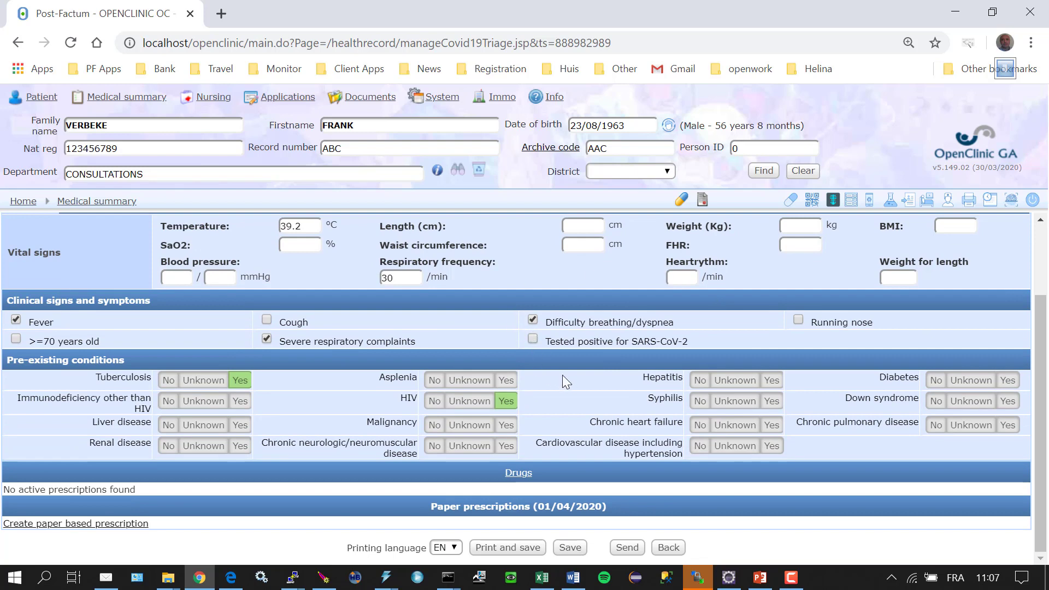
Set the pre-existing conditions other immunodeficiency, liver disease, renal disease, HIV, malignancy and chronic neurologic/neuromuscular disease to No
{"action": "left_click", "coordinate": [168, 402]}
{"action": "left_click", "coordinate": [168, 425]}
{"action": "left_click", "coordinate": [168, 446]}
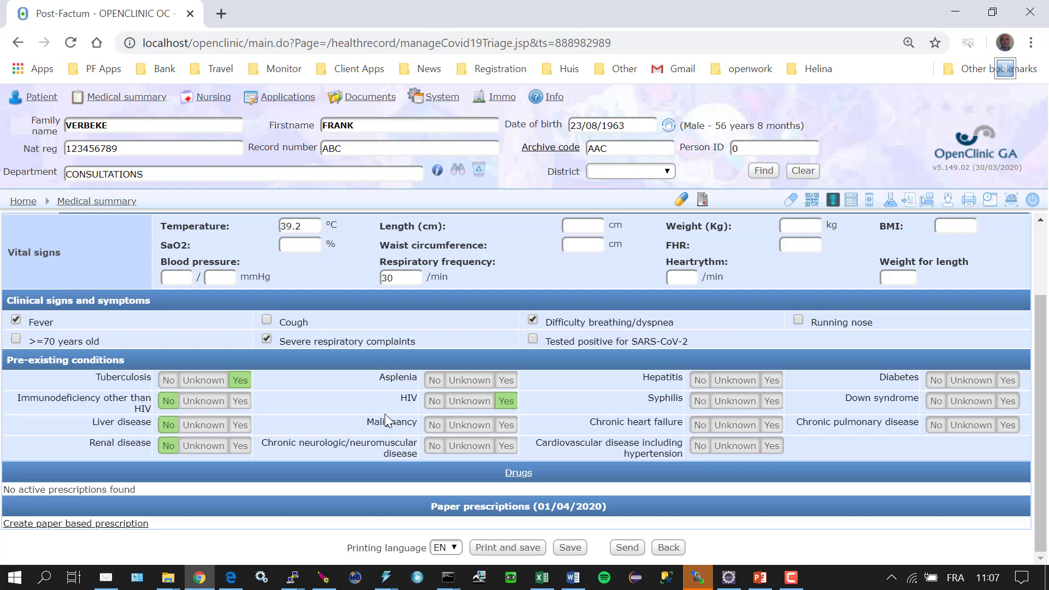
{"action": "left_click", "coordinate": [435, 404]}
{"action": "left_click", "coordinate": [435, 446]}
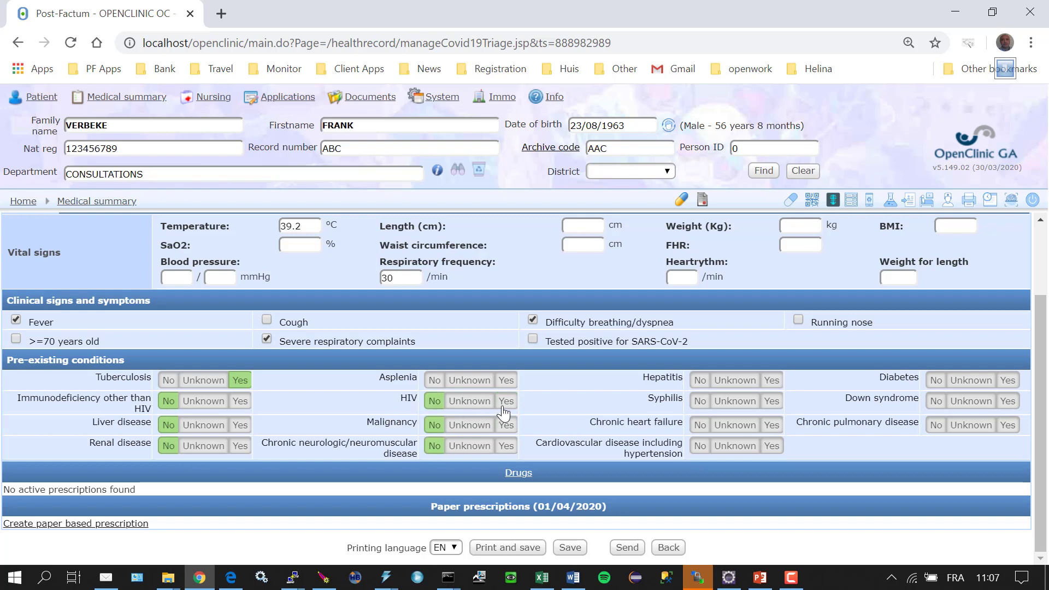
Set Asplenia to Yes, Hepatitis to Unknown and all remaining unanswered pre-existing conditions to No, and save the triage form
{"action": "left_click", "coordinate": [505, 380]}
{"action": "left_click", "coordinate": [734, 380]}
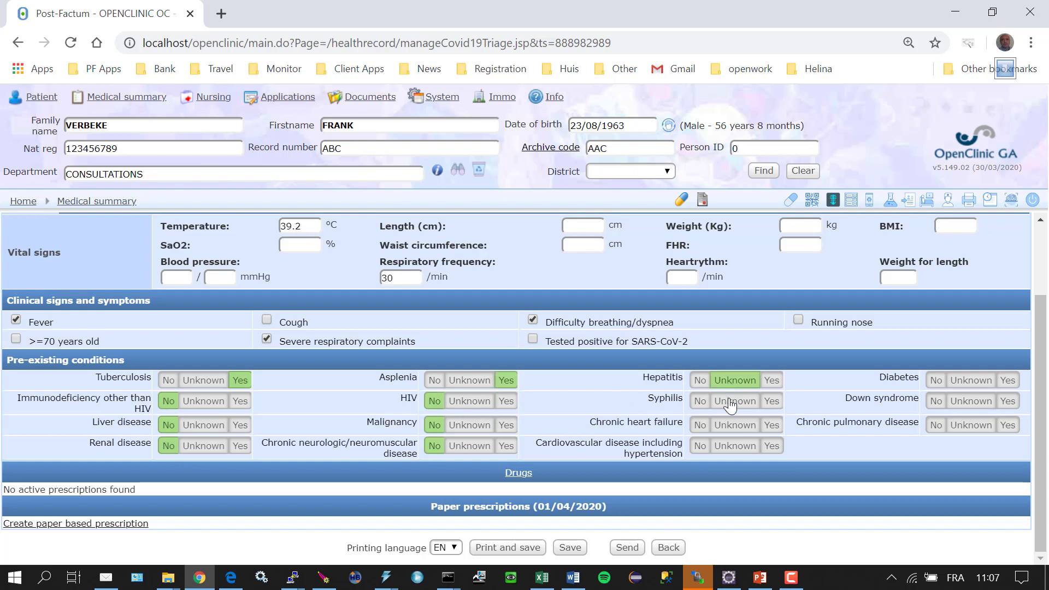
{"action": "left_click", "coordinate": [700, 401]}
{"action": "left_click", "coordinate": [700, 425]}
{"action": "left_click", "coordinate": [700, 446]}
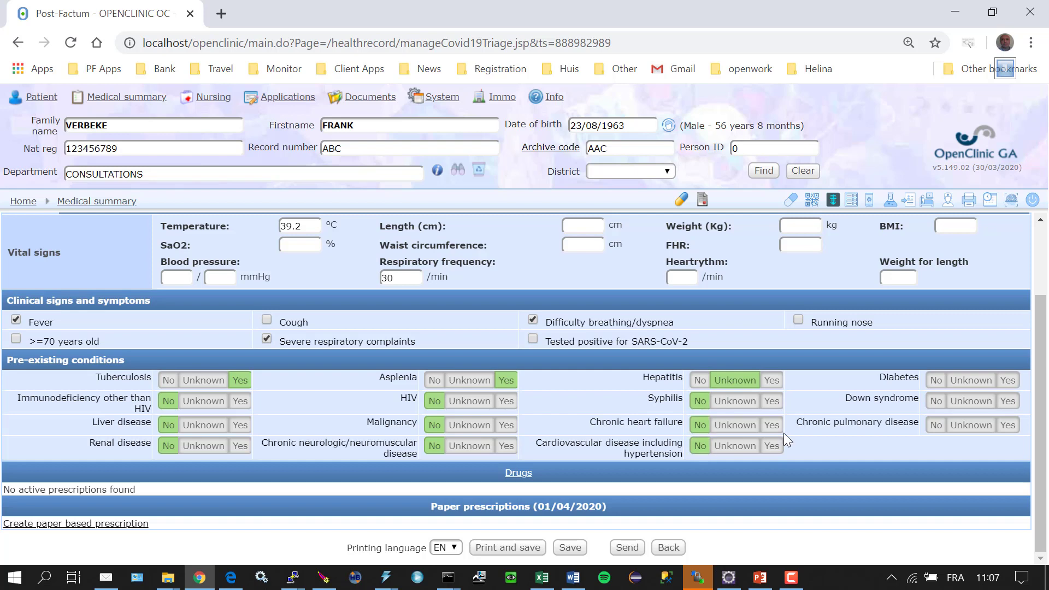
{"action": "left_click", "coordinate": [936, 425]}
{"action": "left_click", "coordinate": [935, 401]}
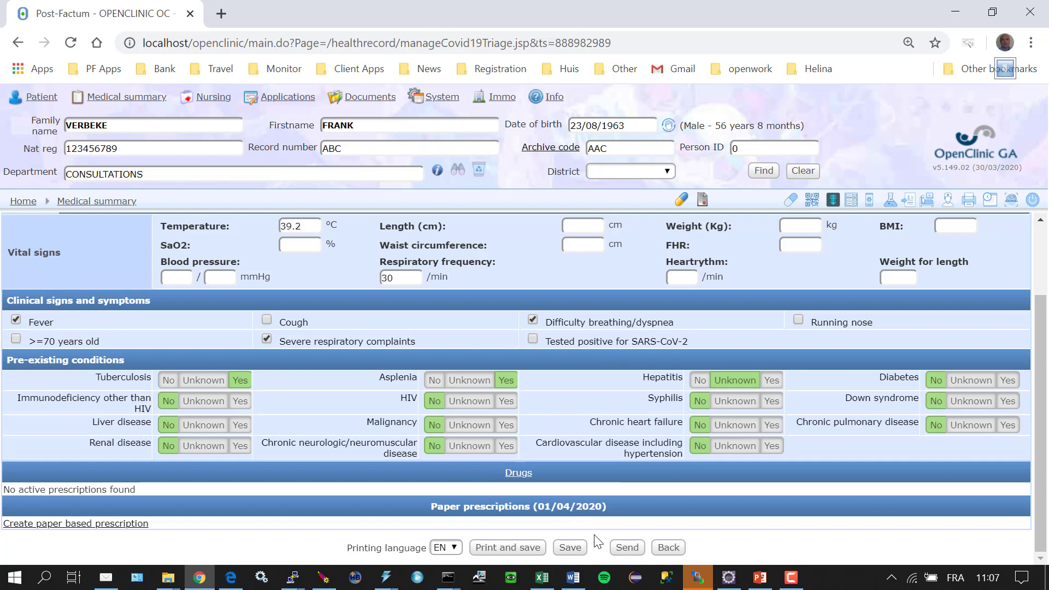
{"action": "left_click", "coordinate": [570, 547]}
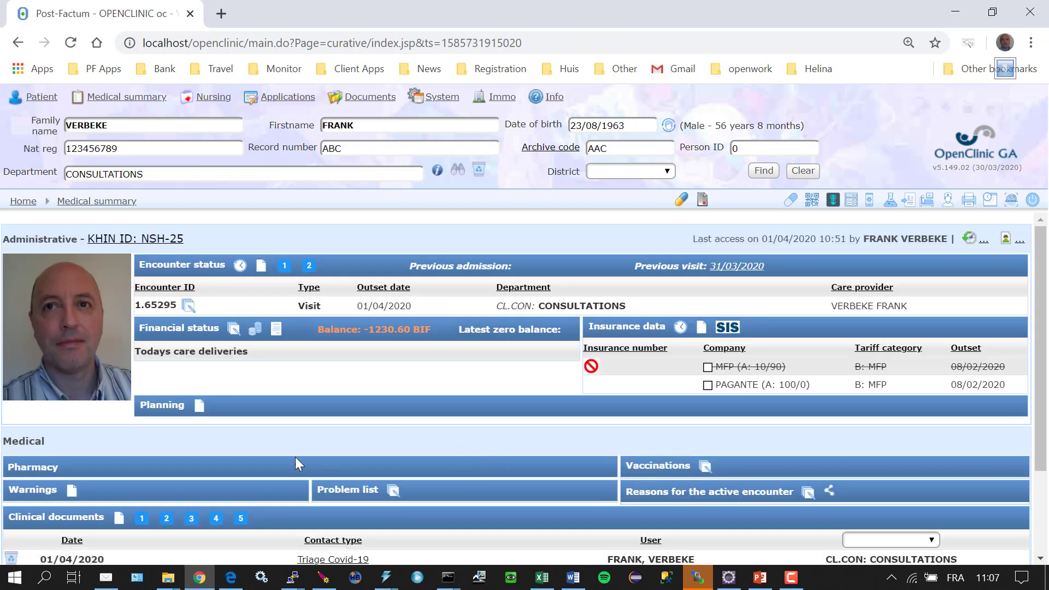
Open a new Consultation/admission Covid-19 form and enter a temperature of 39.2 °C and a respiratory frequency of 30/min
{"action": "left_click", "coordinate": [166, 519]}
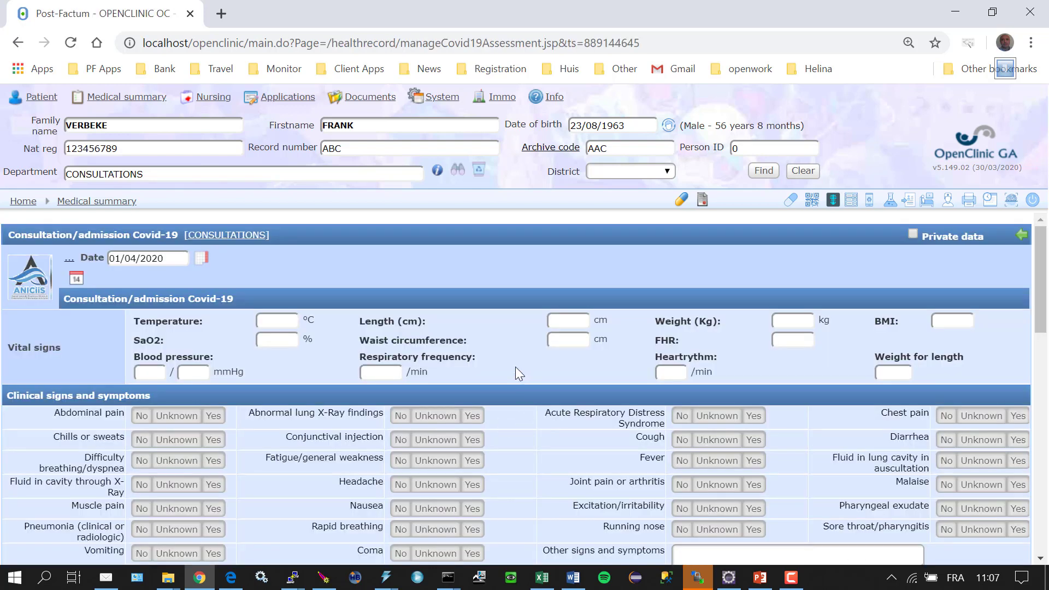
{"action": "left_click", "coordinate": [287, 324]}
{"action": "type", "text": "39.2"}
{"action": "left_click", "coordinate": [389, 372]}
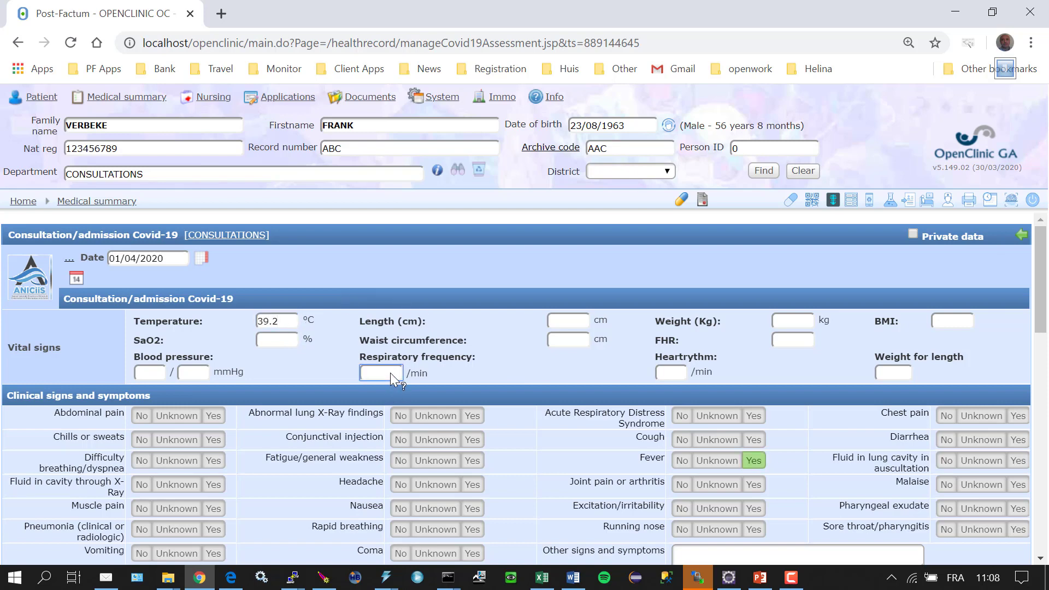
{"action": "type", "text": "30"}
{"action": "key", "text": "Tab"}
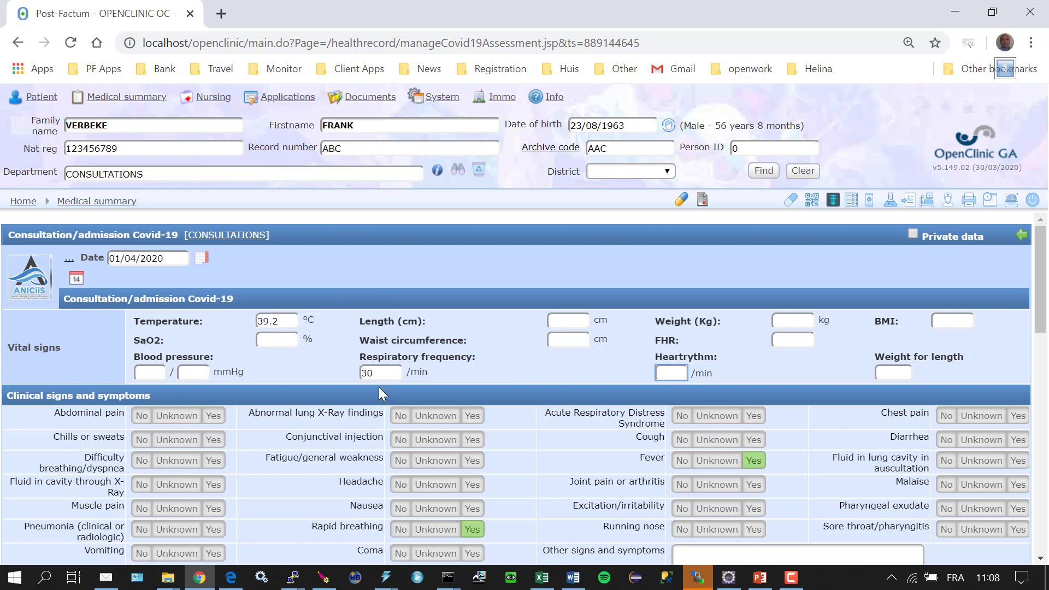
Set abdominal pain and chills to Yes, dyspnea and fluid in cavity through X-Ray to Unknown, and muscle pain, pneumonia and vomiting to No
{"action": "scroll", "coordinate": [379, 387], "scroll_direction": "down", "scroll_amount": 3}
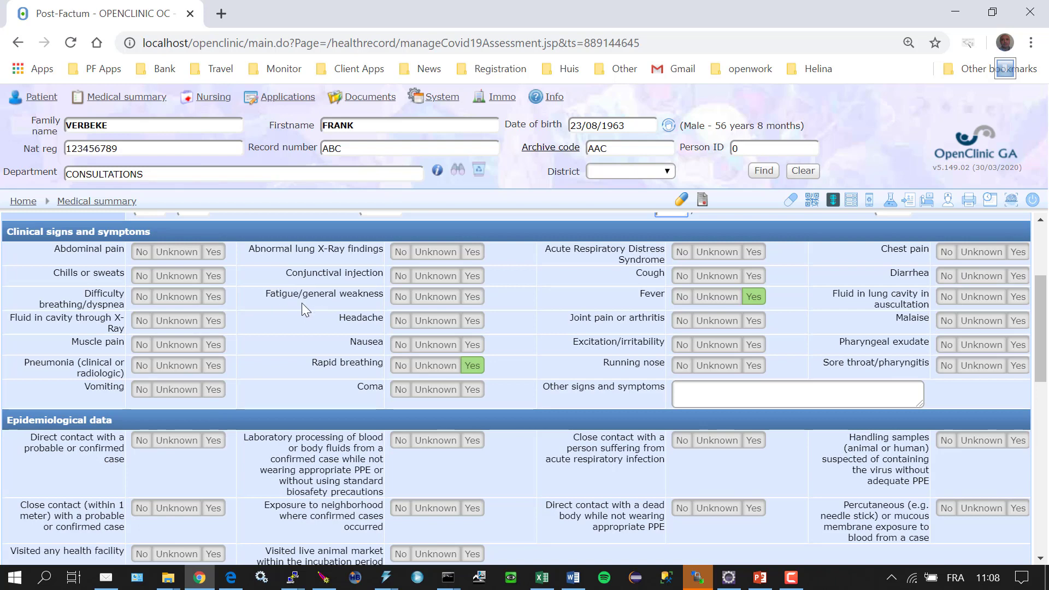
{"action": "left_click", "coordinate": [213, 252]}
{"action": "left_click", "coordinate": [213, 277]}
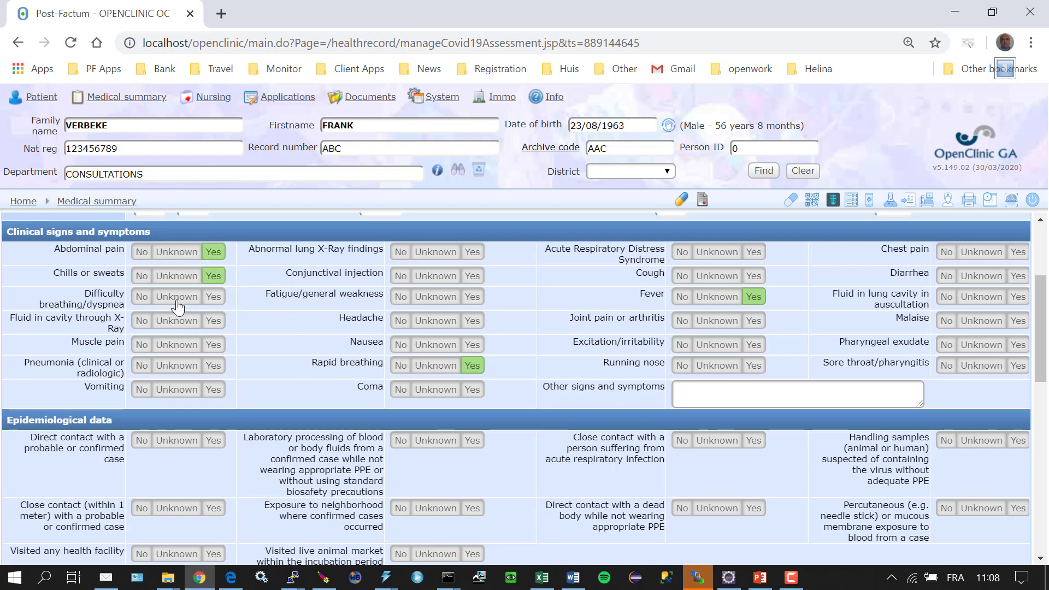
{"action": "left_click", "coordinate": [176, 297]}
{"action": "left_click", "coordinate": [176, 321]}
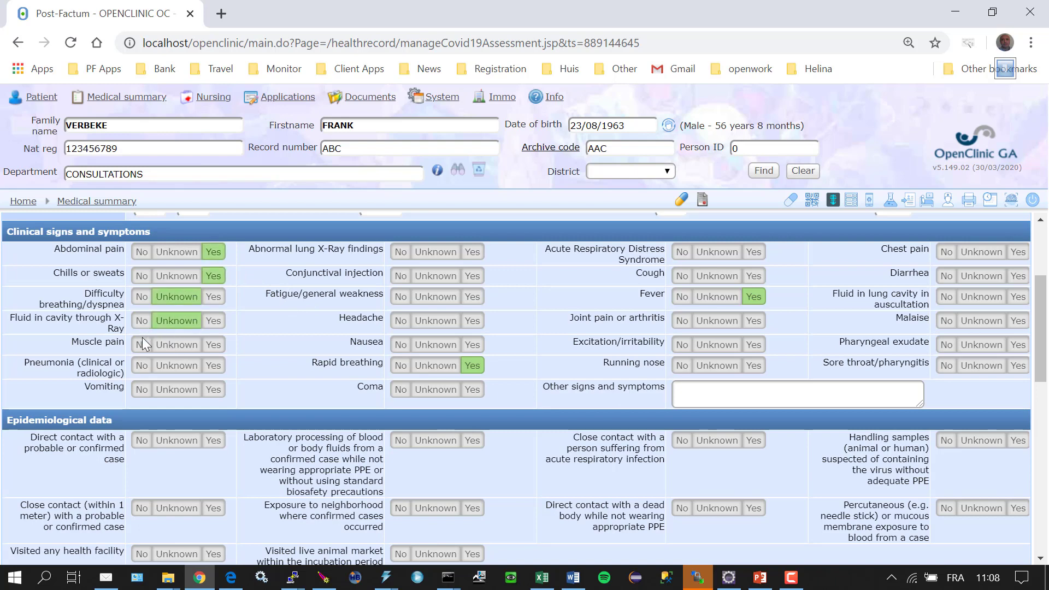
{"action": "left_click", "coordinate": [141, 345]}
{"action": "left_click", "coordinate": [141, 365]}
{"action": "left_click", "coordinate": [141, 389]}
Set abnormal lung X-Ray findings, conjunctival injection, fatigue/general weakness, headache, nausea and coma to No in the clinical signs
{"action": "left_click", "coordinate": [401, 252]}
{"action": "left_click", "coordinate": [400, 276]}
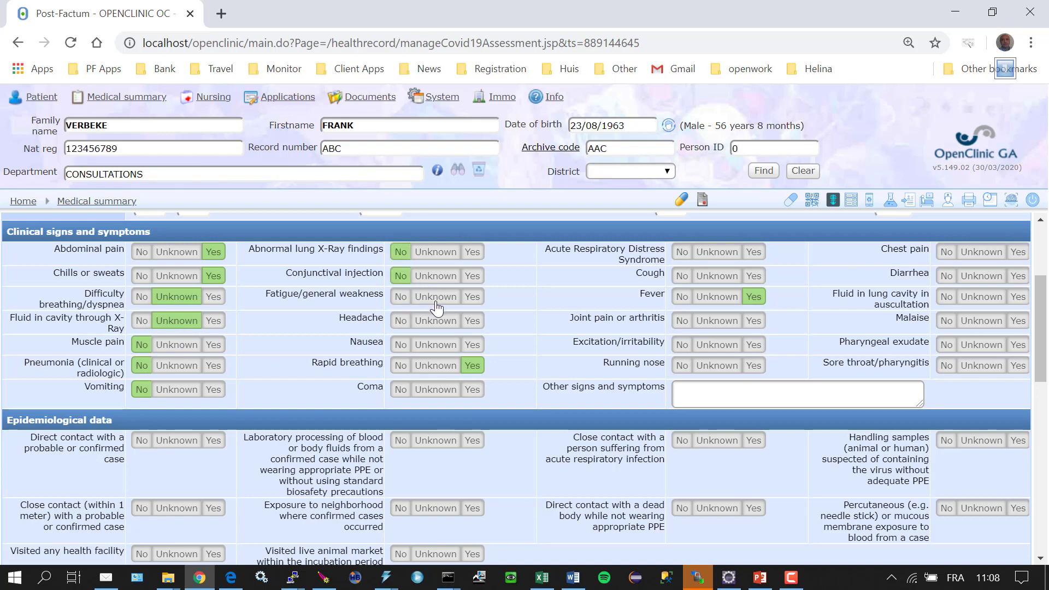
{"action": "left_click", "coordinate": [400, 297]}
{"action": "left_click", "coordinate": [400, 320]}
{"action": "left_click", "coordinate": [400, 344]}
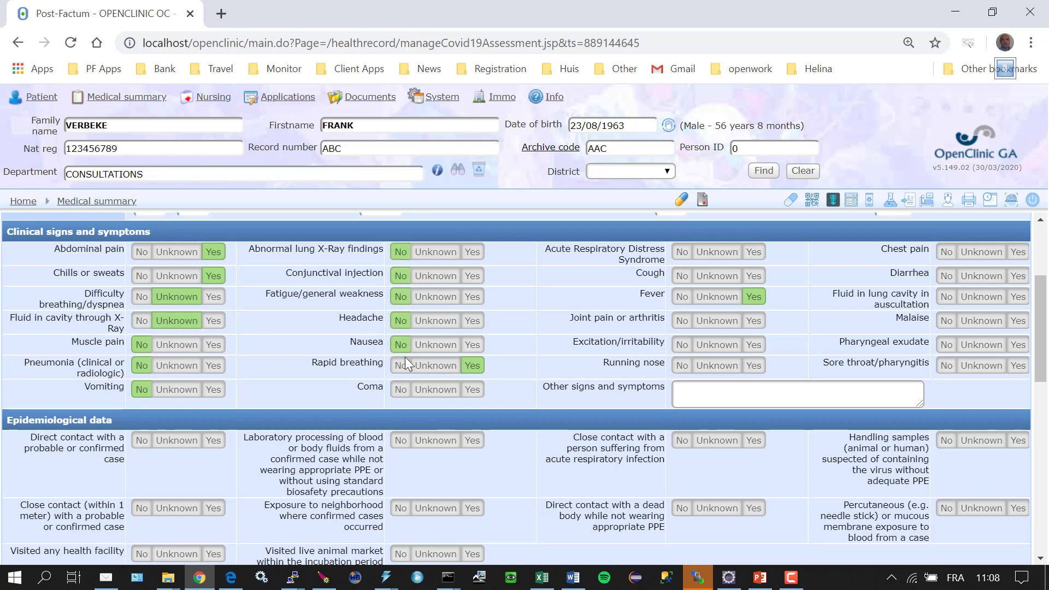
{"action": "left_click", "coordinate": [400, 389]}
Set cough to Yes, and running nose, excitation/irritability, joint pain or arthritis and Acute Respiratory Distress Syndrome to No
{"action": "left_click", "coordinate": [681, 366]}
{"action": "left_click", "coordinate": [681, 345]}
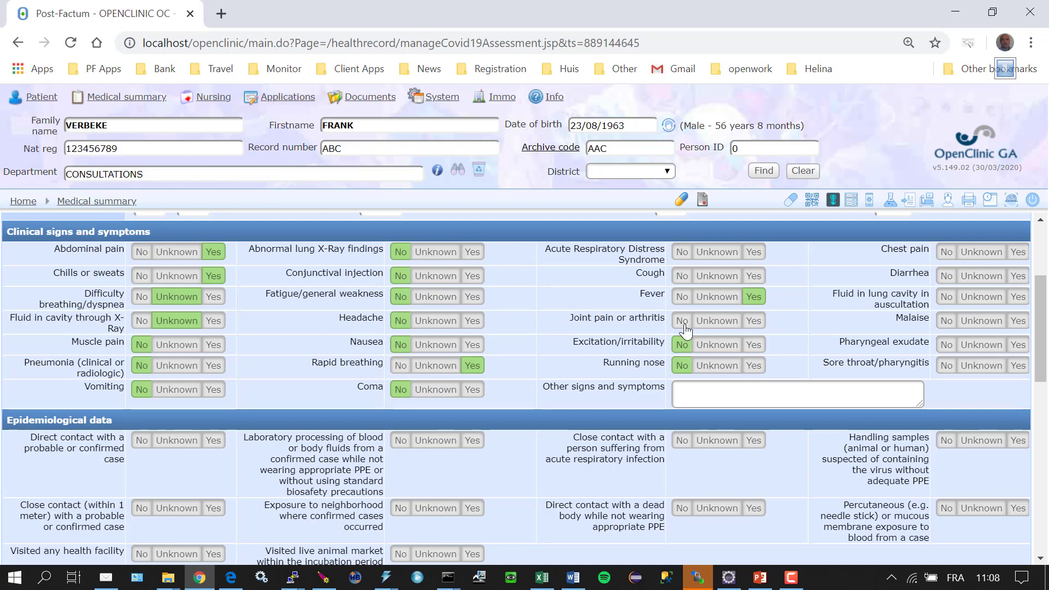
{"action": "left_click", "coordinate": [753, 276]}
{"action": "left_click", "coordinate": [683, 321]}
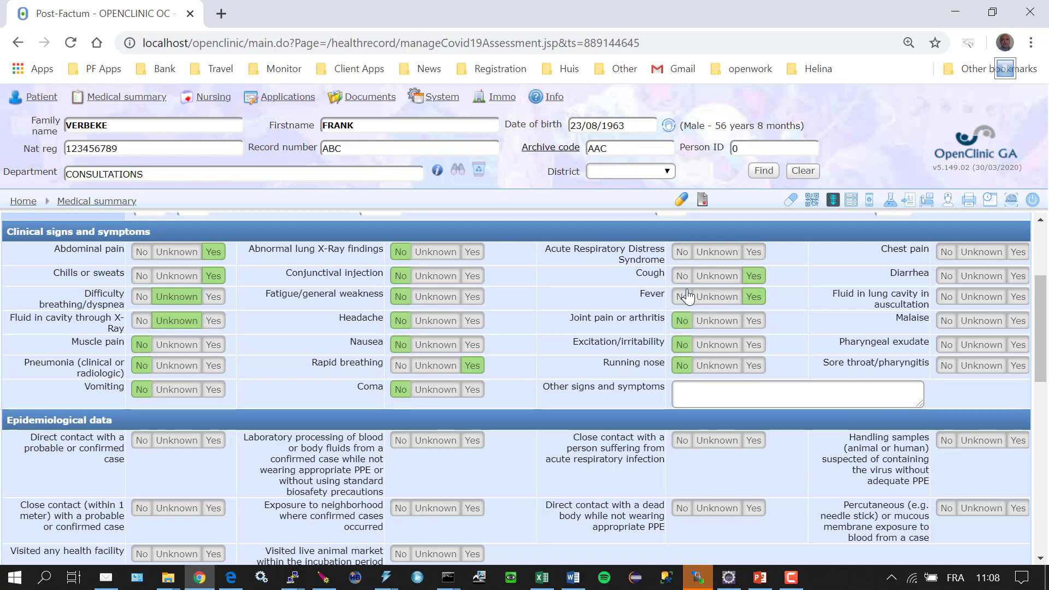
{"action": "left_click", "coordinate": [681, 252]}
Set chest pain, diarrhea, fluid in lung cavity, malaise, pharyngeal exudate and sore throat/pharyngitis to No
{"action": "left_click", "coordinate": [946, 252]}
{"action": "left_click", "coordinate": [946, 276]}
{"action": "left_click", "coordinate": [946, 297]}
{"action": "left_click", "coordinate": [946, 320]}
{"action": "left_click", "coordinate": [946, 344]}
{"action": "left_click", "coordinate": [946, 366]}
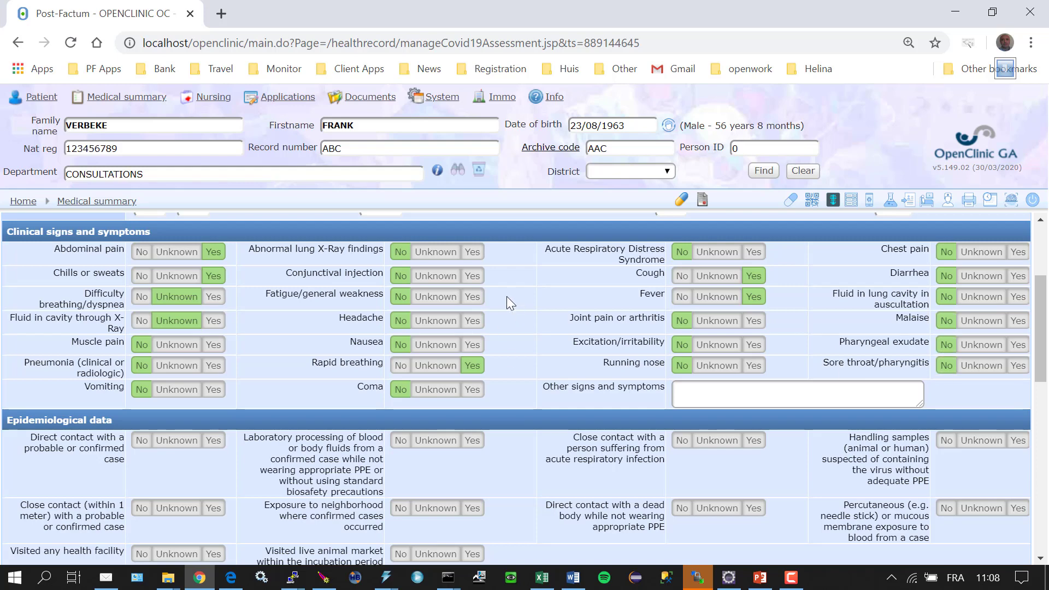
Review the epidemiological data and set close contact with a probable or confirmed case and visited any health facility to No
{"action": "scroll", "coordinate": [420, 333], "scroll_direction": "down", "scroll_amount": 3}
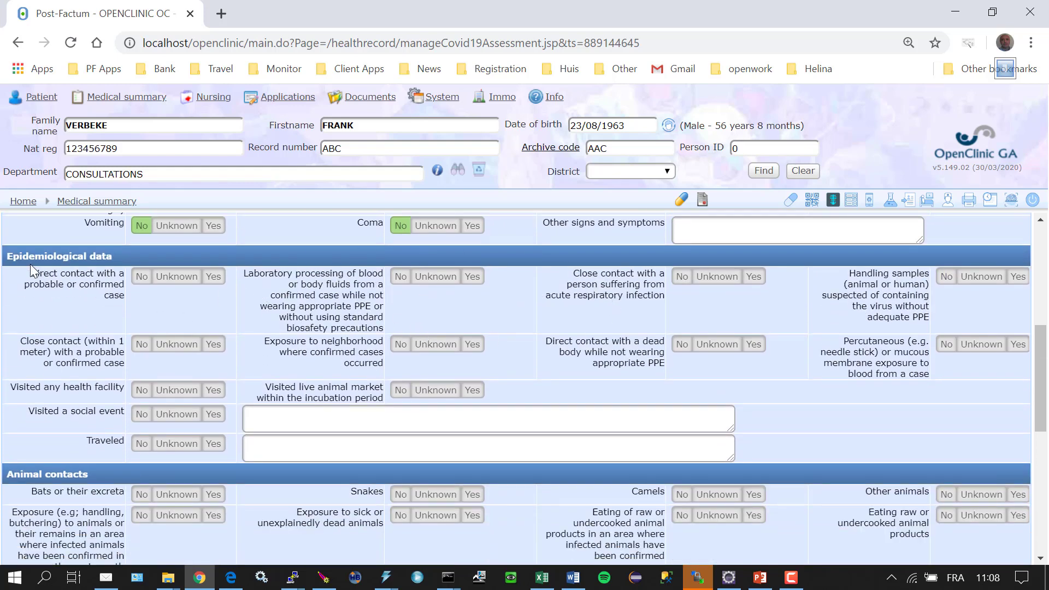
{"action": "triple_click", "coordinate": [113, 256]}
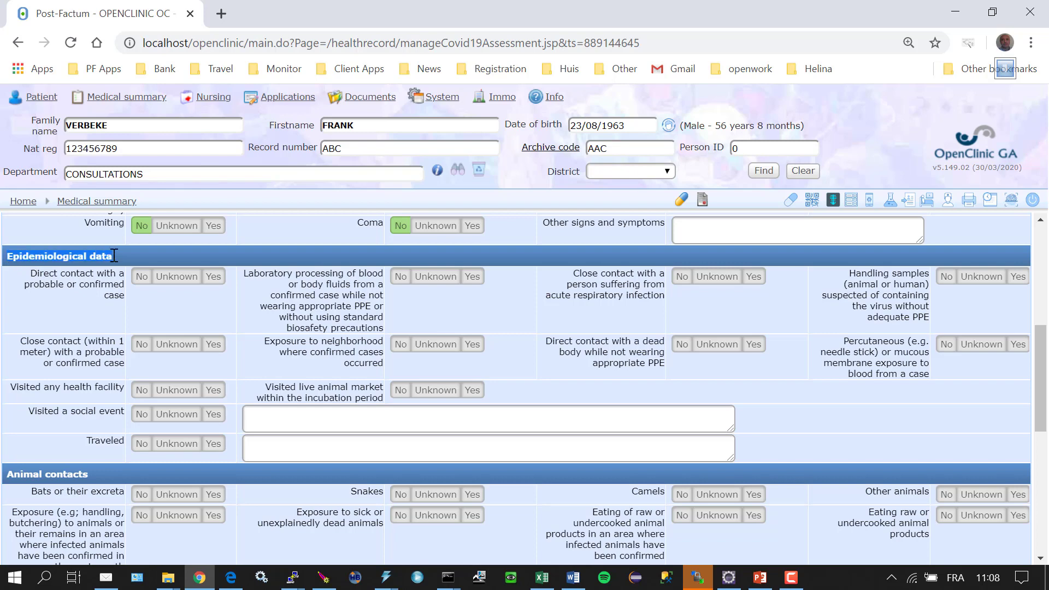
{"action": "left_click", "coordinate": [313, 289]}
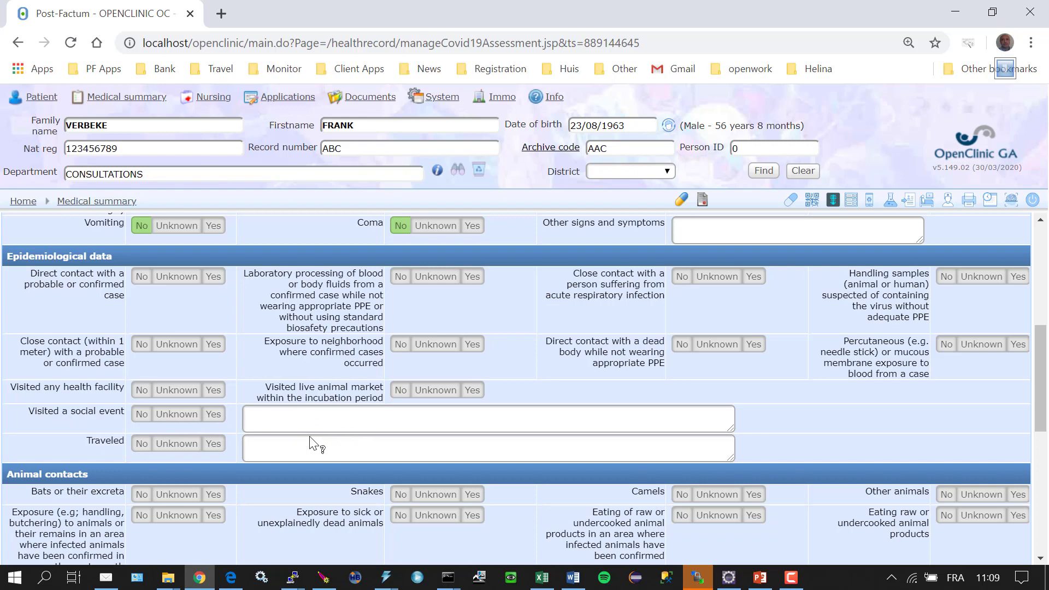
{"action": "left_click", "coordinate": [362, 418]}
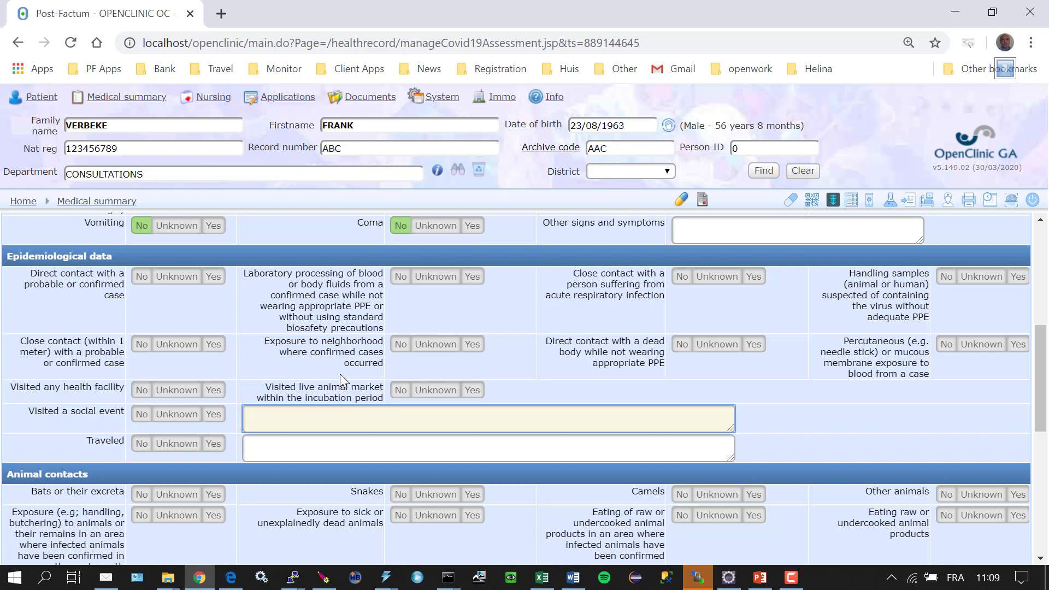
{"action": "left_click", "coordinate": [141, 344]}
{"action": "left_click", "coordinate": [142, 390]}
Set the pre-existing conditions Tuberculosis and Asplenia to Yes and review the consultation form's sections down to the HScore
{"action": "scroll", "coordinate": [350, 430], "scroll_direction": "down", "scroll_amount": 4}
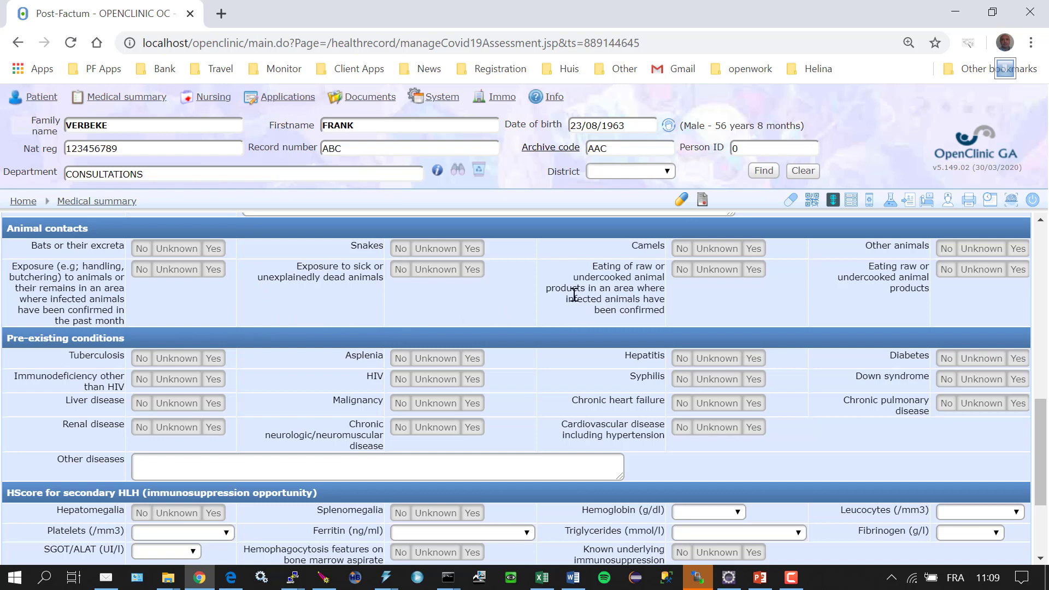
{"action": "scroll", "coordinate": [320, 316], "scroll_direction": "down", "scroll_amount": 2}
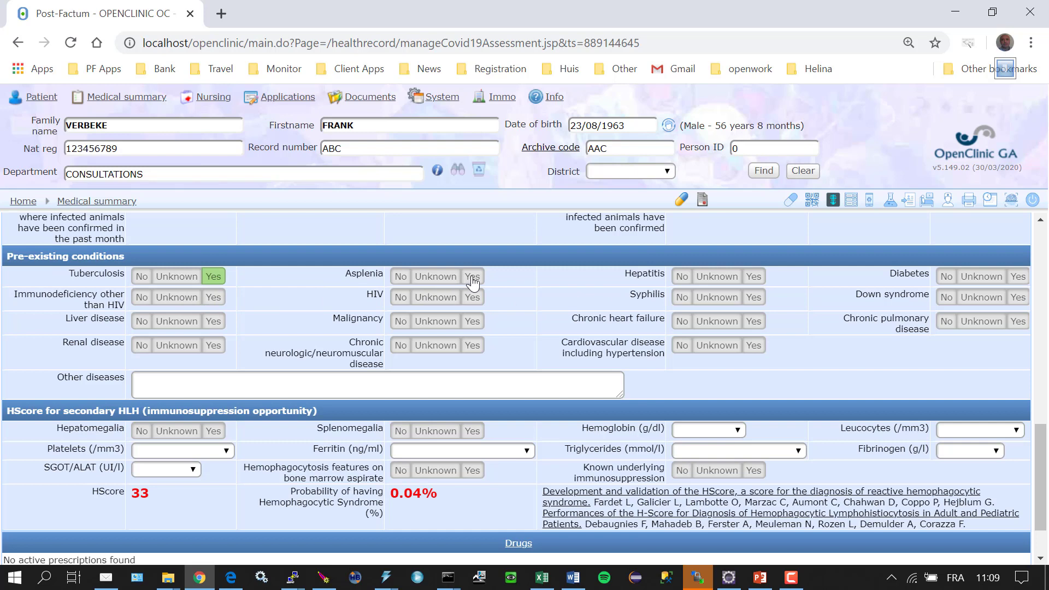
{"action": "scroll", "coordinate": [274, 360], "scroll_direction": "down", "scroll_amount": 2}
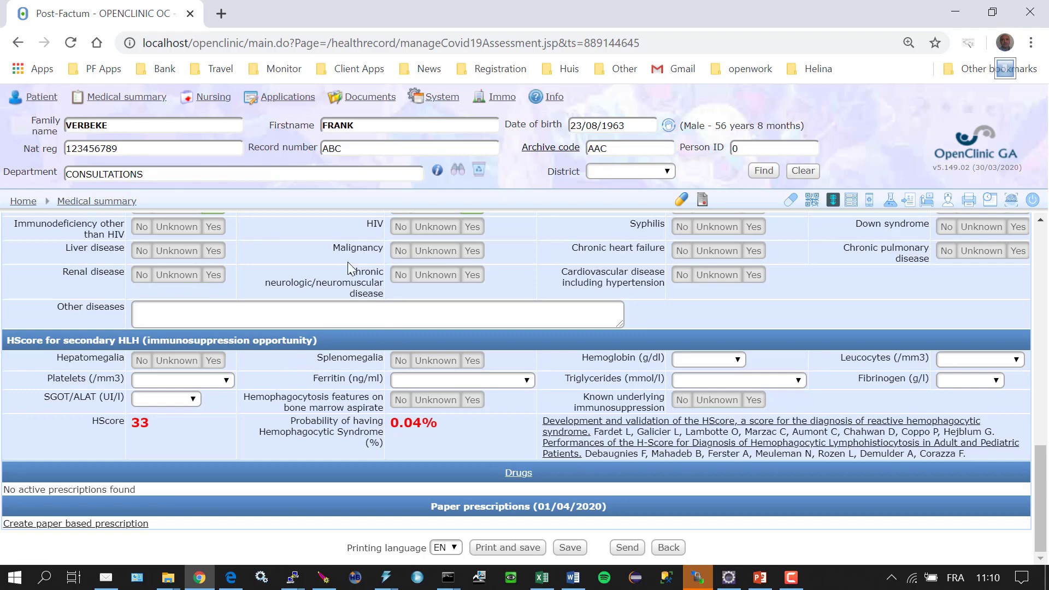
{"action": "scroll", "coordinate": [310, 303], "scroll_direction": "up", "scroll_amount": 10}
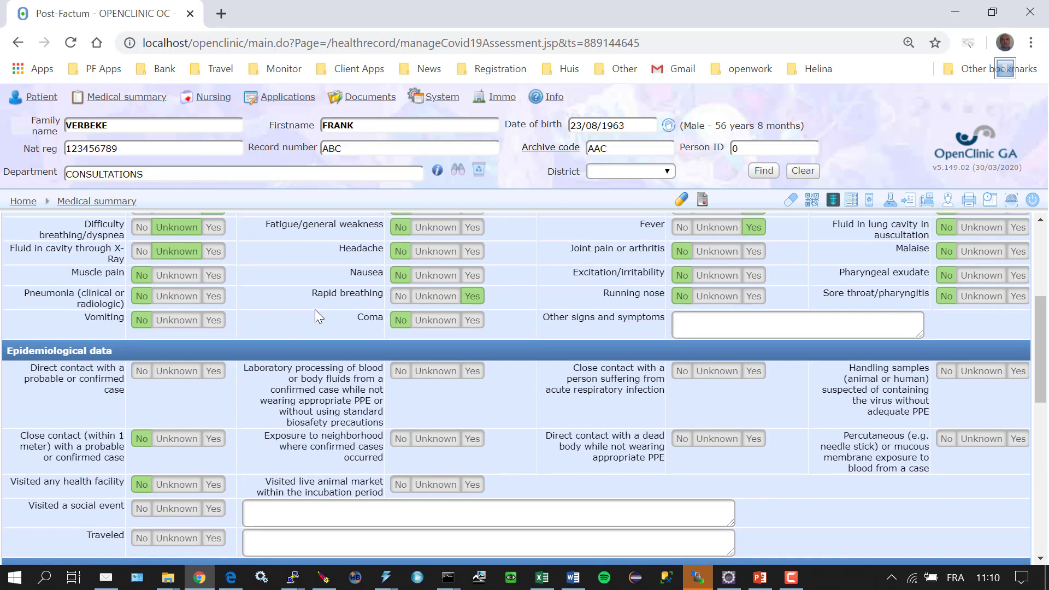
{"action": "scroll", "coordinate": [313, 309], "scroll_direction": "up", "scroll_amount": 4}
{"action": "scroll", "coordinate": [347, 407], "scroll_direction": "down", "scroll_amount": 10}
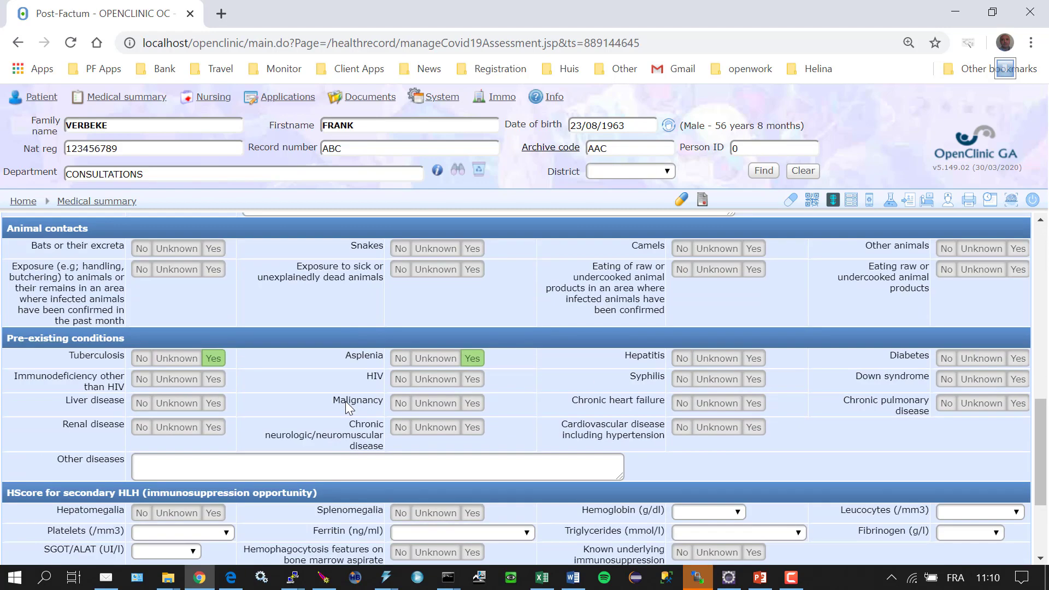
{"action": "scroll", "coordinate": [347, 407], "scroll_direction": "down", "scroll_amount": 3}
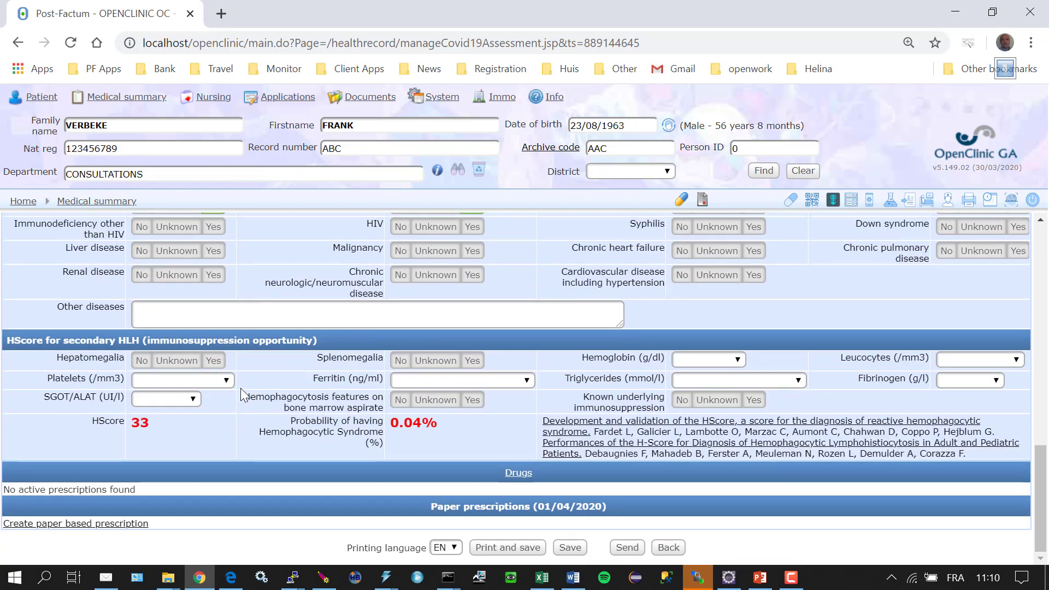
In the HScore section, set hepatomegalia and splenomegalia to Yes, hemoglobin to <= 9.2 g/dl and leucocytes to <= 5000/mm3
{"action": "left_click", "coordinate": [213, 361]}
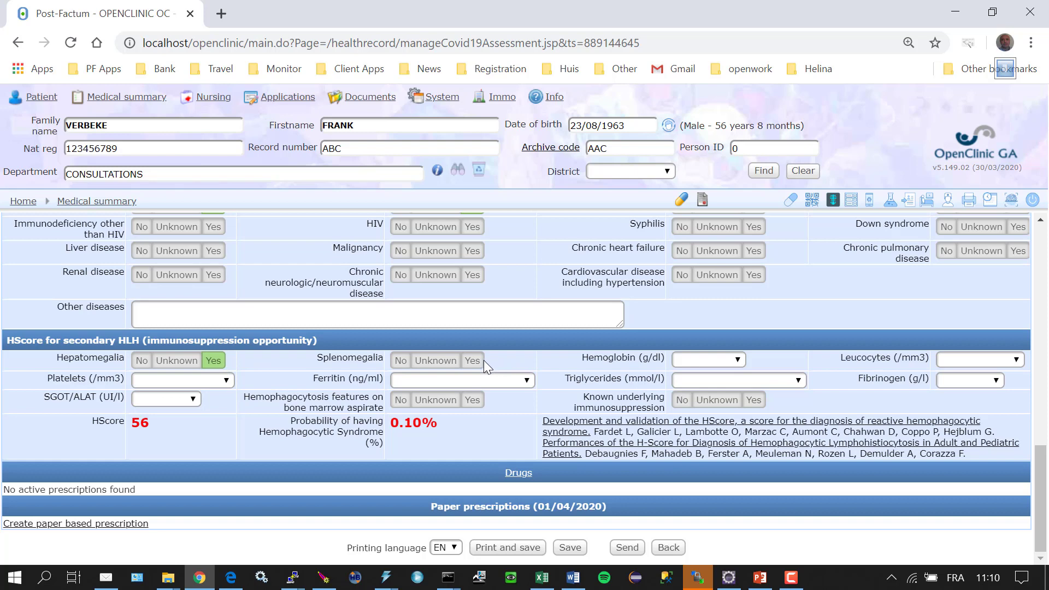
{"action": "left_click_drag", "start_coordinate": [475, 361], "coordinate": [485, 361]}
{"action": "left_click", "coordinate": [472, 360]}
{"action": "left_click", "coordinate": [732, 361]}
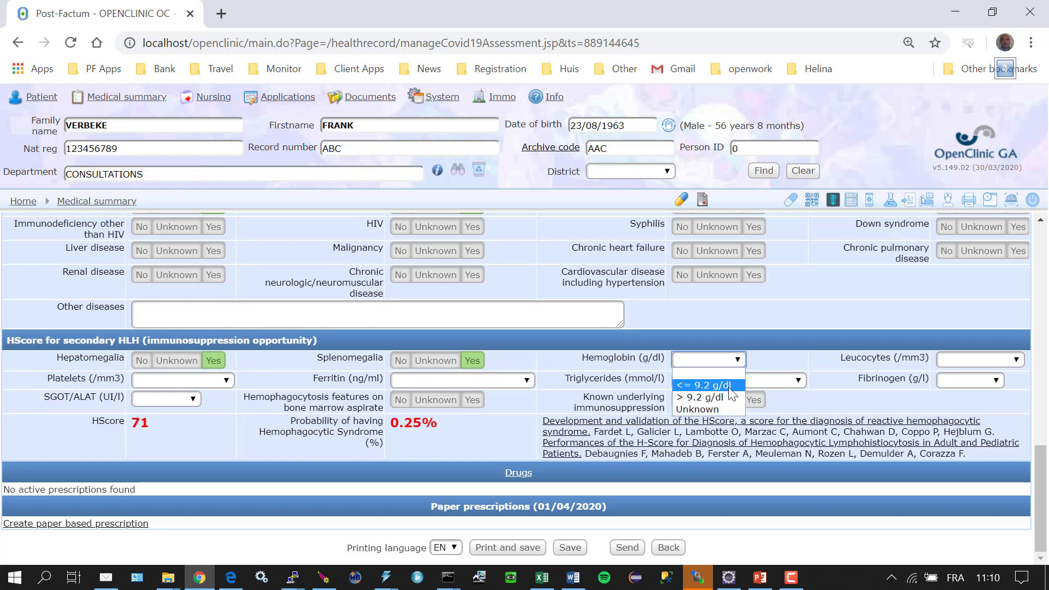
{"action": "left_click", "coordinate": [707, 383]}
{"action": "left_click", "coordinate": [953, 365]}
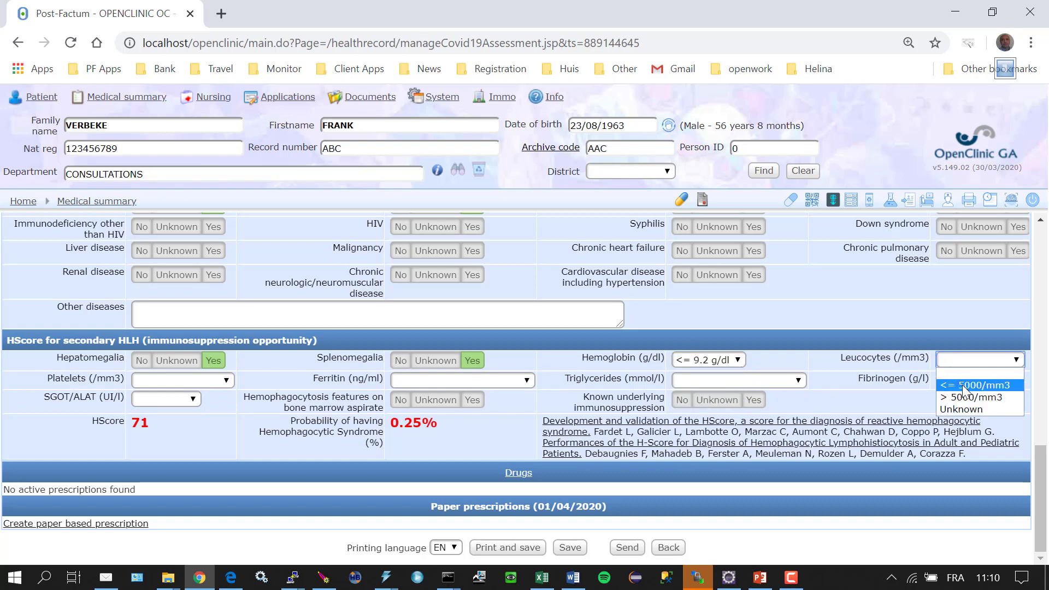
{"action": "left_click", "coordinate": [965, 386]}
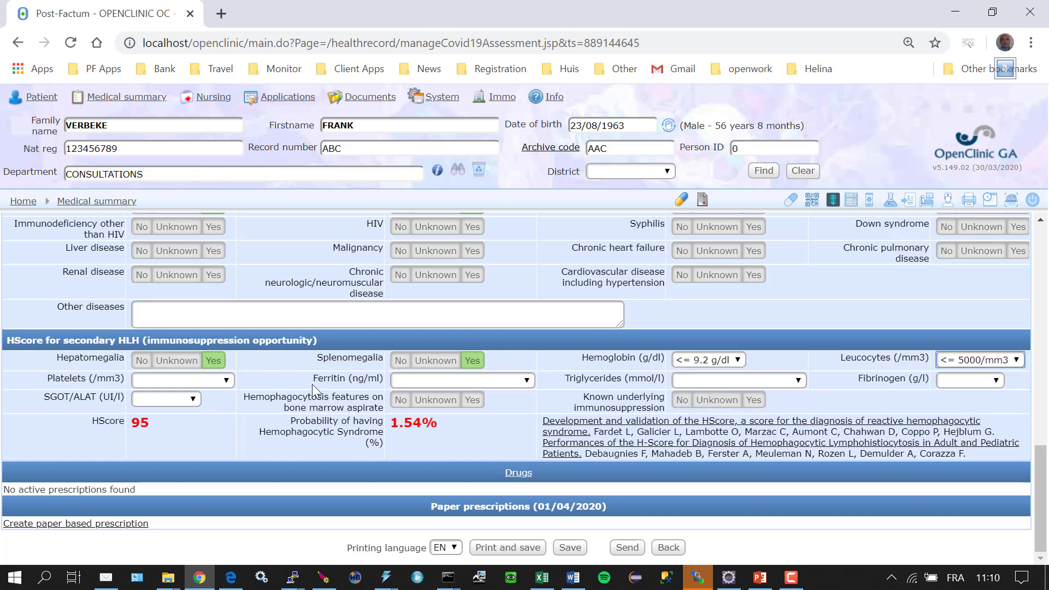
Set platelets to <= 100.000/mm3, ferritin to >= 6000 ng/ml, and known underlying immunosuppression and hemophagocytosis features on bone marrow aspirate to Yes
{"action": "left_click", "coordinate": [200, 379]}
{"action": "left_click", "coordinate": [212, 402]}
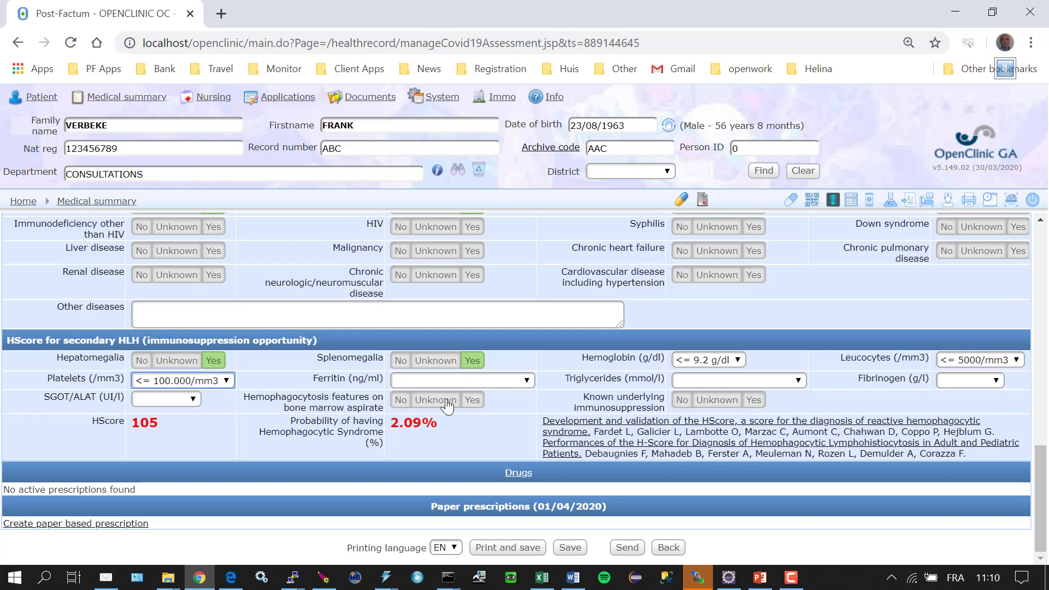
{"action": "left_click", "coordinate": [517, 380]}
{"action": "left_click", "coordinate": [498, 420]}
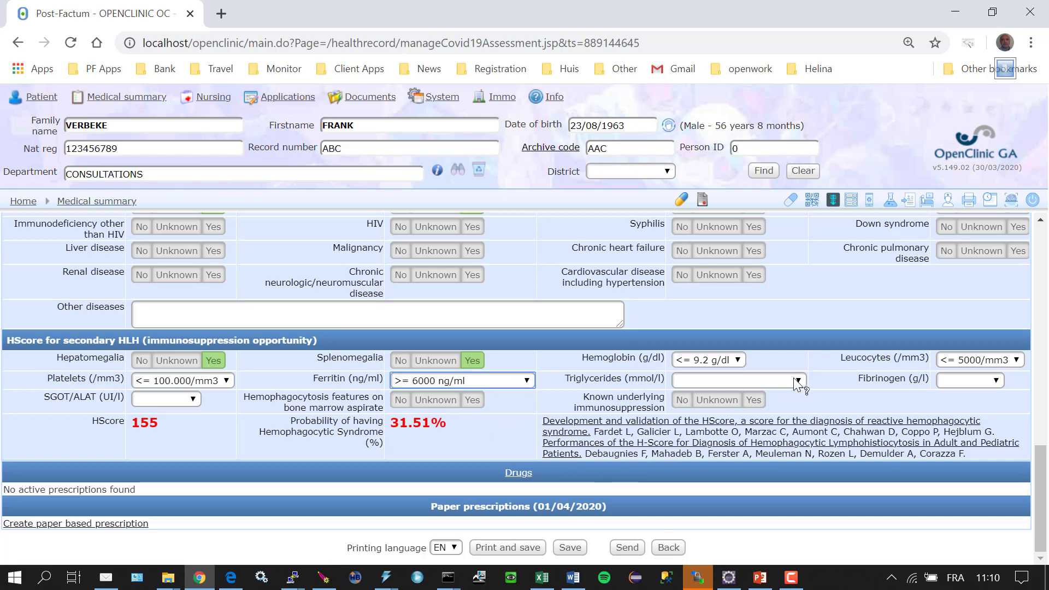
{"action": "left_click", "coordinate": [755, 400]}
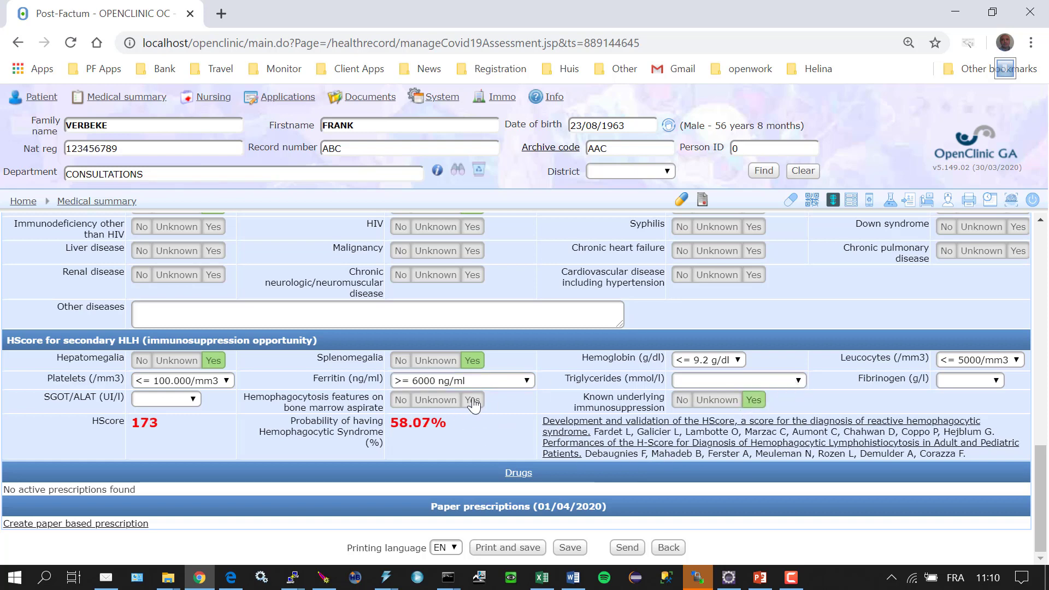
{"action": "left_click", "coordinate": [472, 400]}
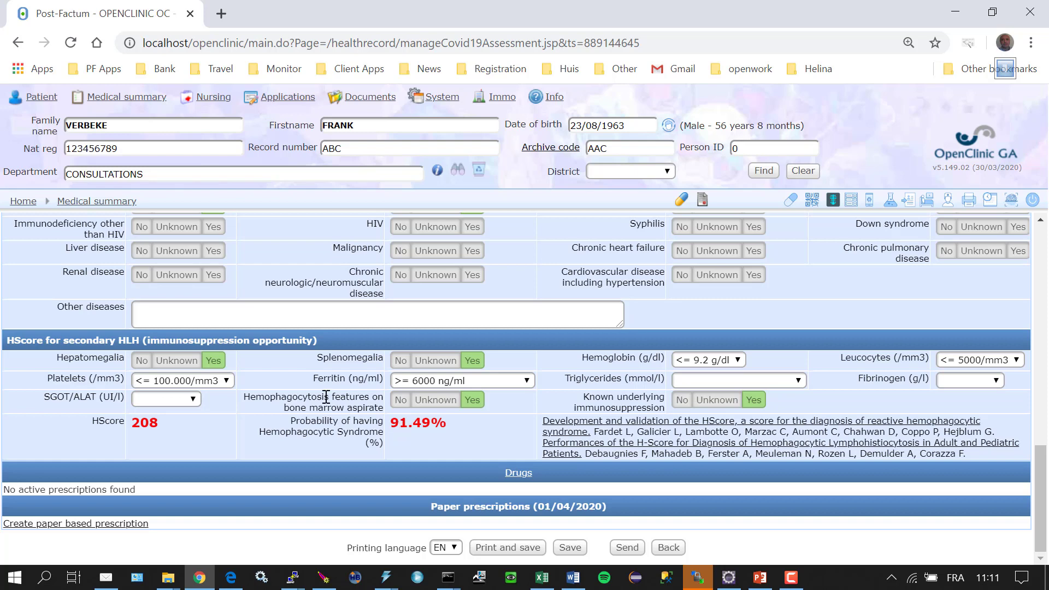
Open the referenced article on development and validation of the HScore, read its PubMed abstract and close it again
{"action": "left_click", "coordinate": [633, 425]}
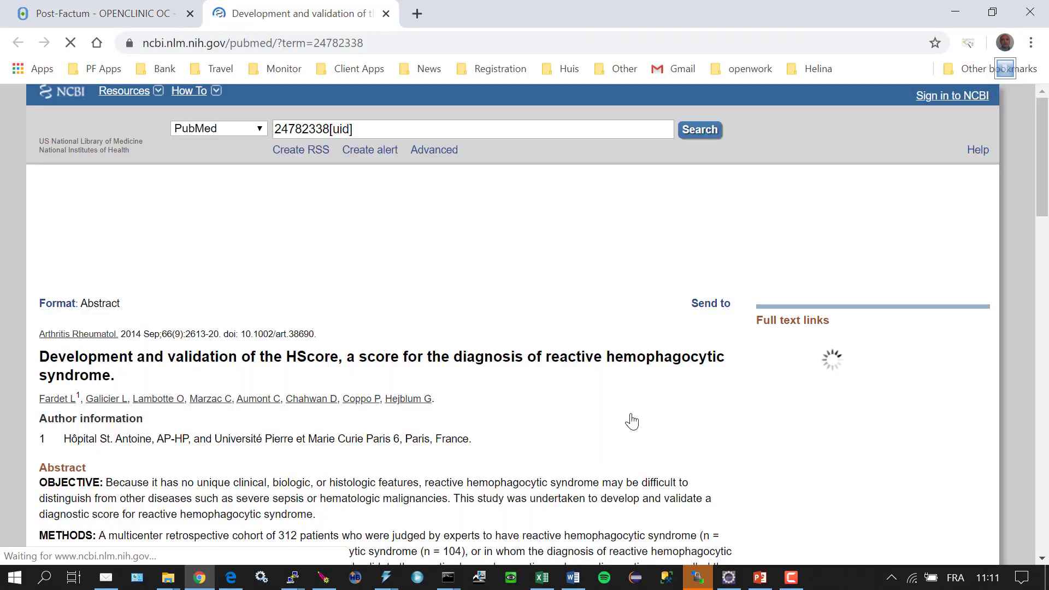
{"action": "scroll", "coordinate": [503, 377], "scroll_direction": "down", "scroll_amount": 5}
{"action": "scroll", "coordinate": [505, 378], "scroll_direction": "up", "scroll_amount": 3}
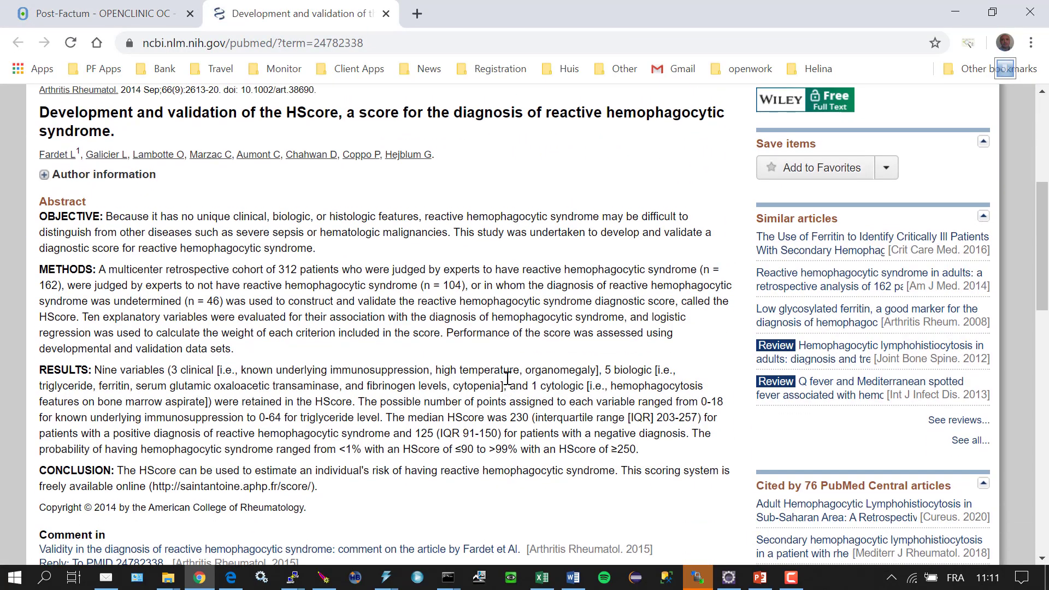
{"action": "left_click", "coordinate": [386, 13]}
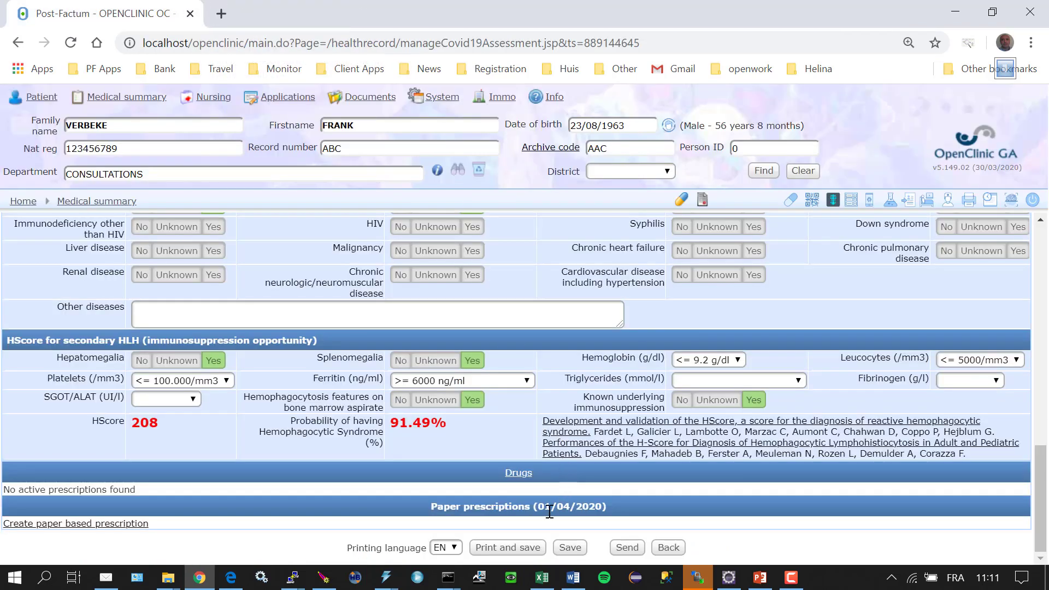
Save the Consultation/admission Covid-19 form and start a new Follow-up Covid-19 form for the patient
{"action": "left_click", "coordinate": [569, 548]}
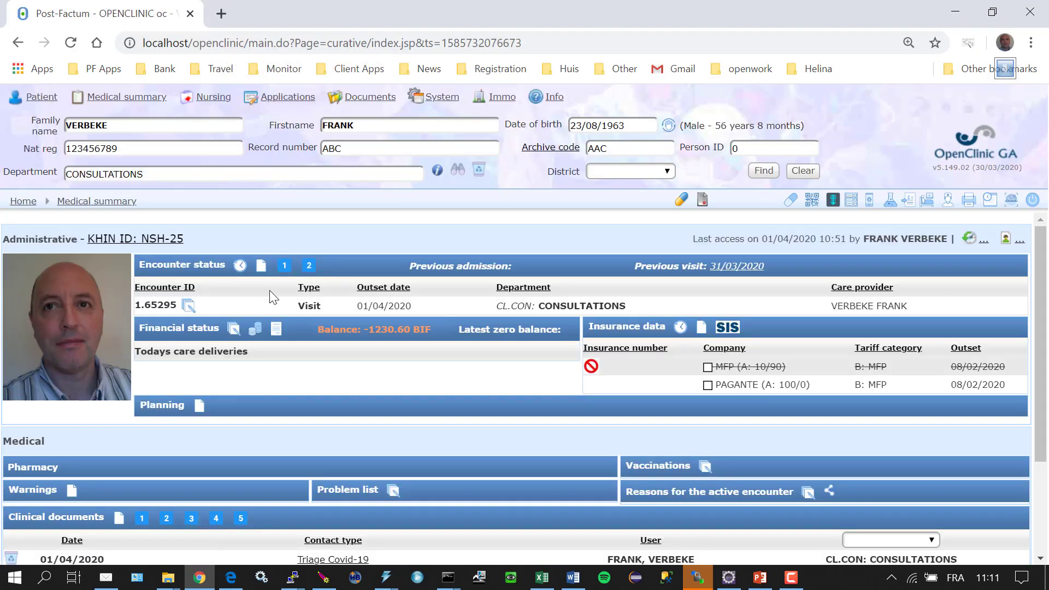
{"action": "scroll", "coordinate": [275, 304], "scroll_direction": "down", "scroll_amount": 3}
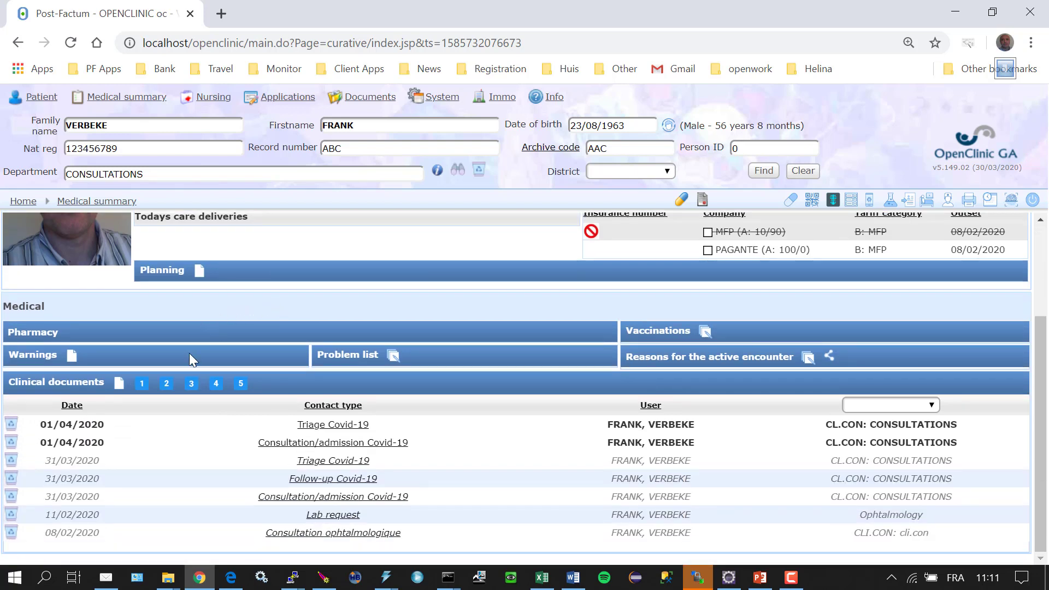
{"action": "left_click", "coordinate": [190, 385]}
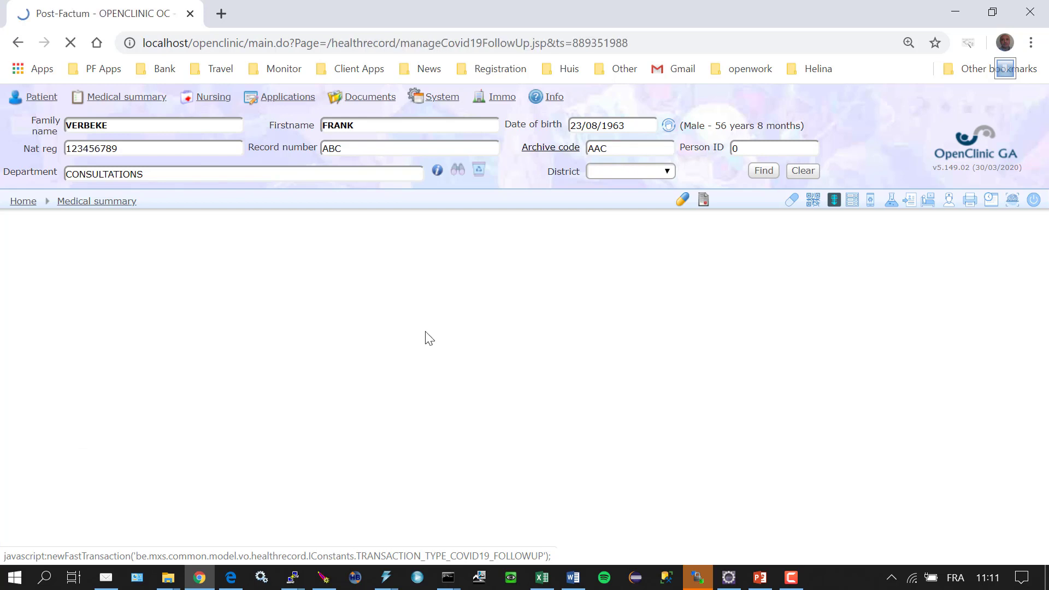
Set abdominal pain, chills or sweats, difficulty breathing, fluid in cavity through X-Ray, muscle pain, pneumonia and vomiting to No
{"action": "scroll", "coordinate": [426, 329], "scroll_direction": "down", "scroll_amount": 2}
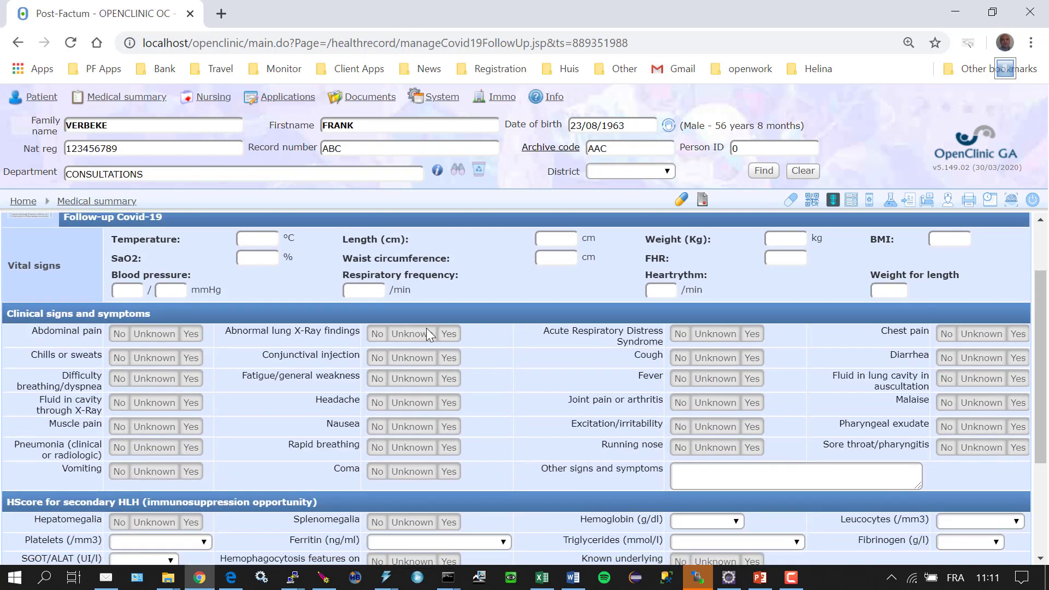
{"action": "scroll", "coordinate": [426, 336], "scroll_direction": "up", "scroll_amount": 2}
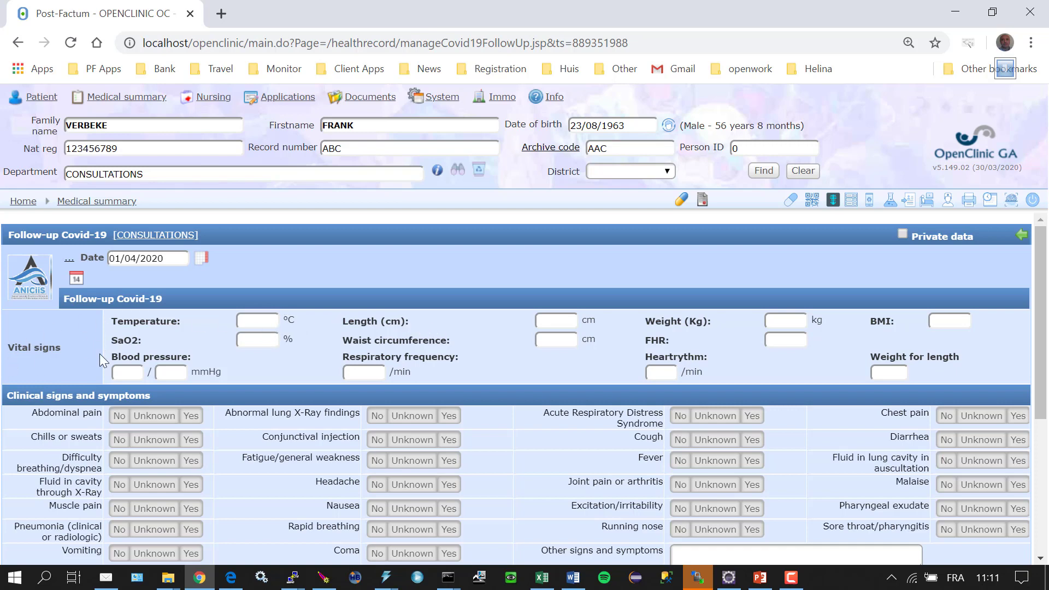
{"action": "scroll", "coordinate": [425, 320], "scroll_direction": "down", "scroll_amount": 2}
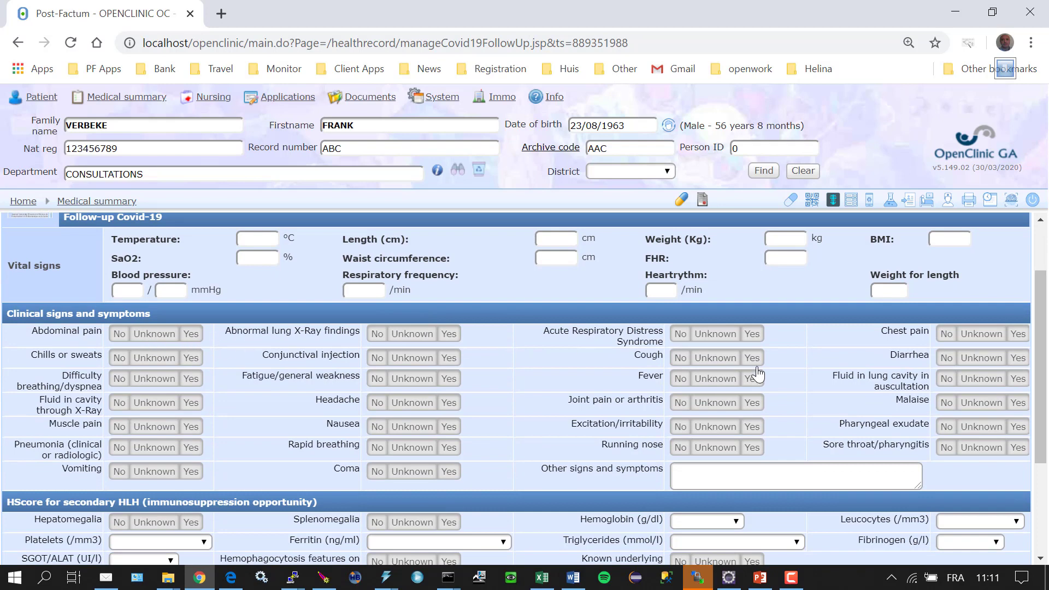
{"action": "scroll", "coordinate": [382, 456], "scroll_direction": "down", "scroll_amount": 2}
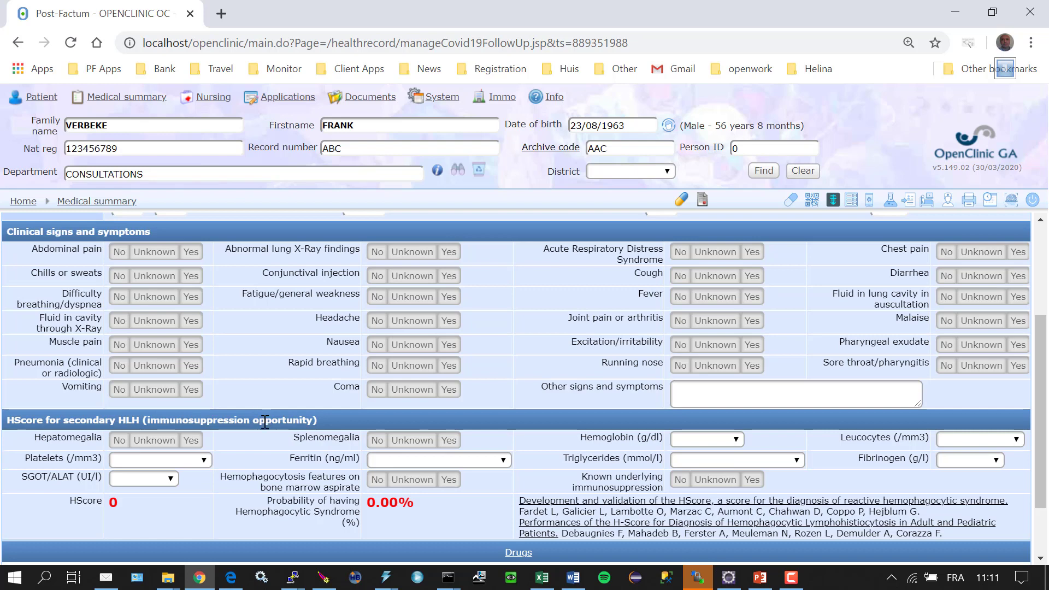
{"action": "scroll", "coordinate": [265, 421], "scroll_direction": "up", "scroll_amount": 3}
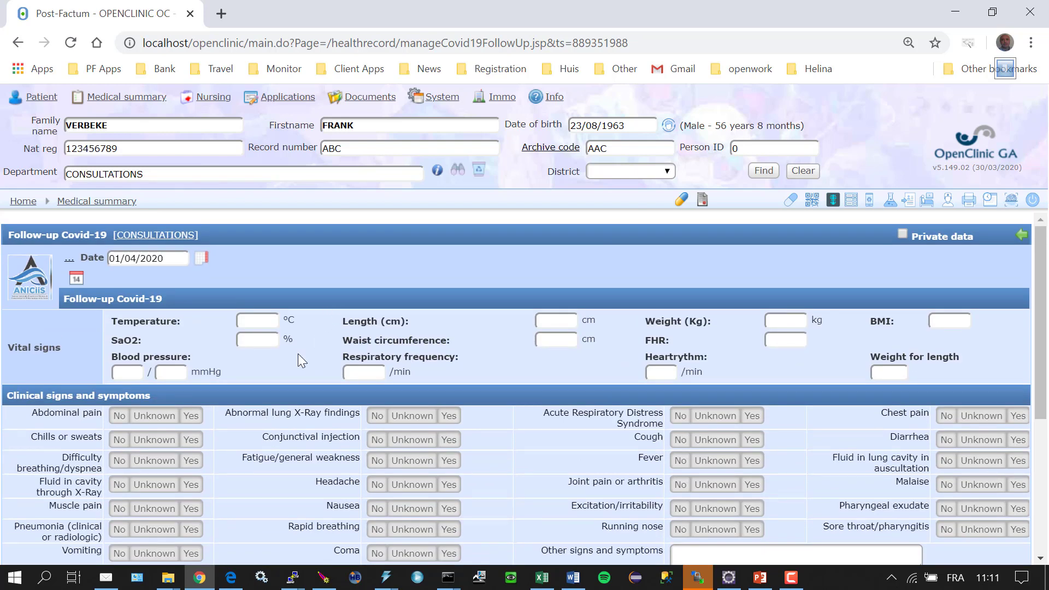
{"action": "scroll", "coordinate": [297, 353], "scroll_direction": "down", "scroll_amount": 1}
{"action": "left_click", "coordinate": [118, 334]}
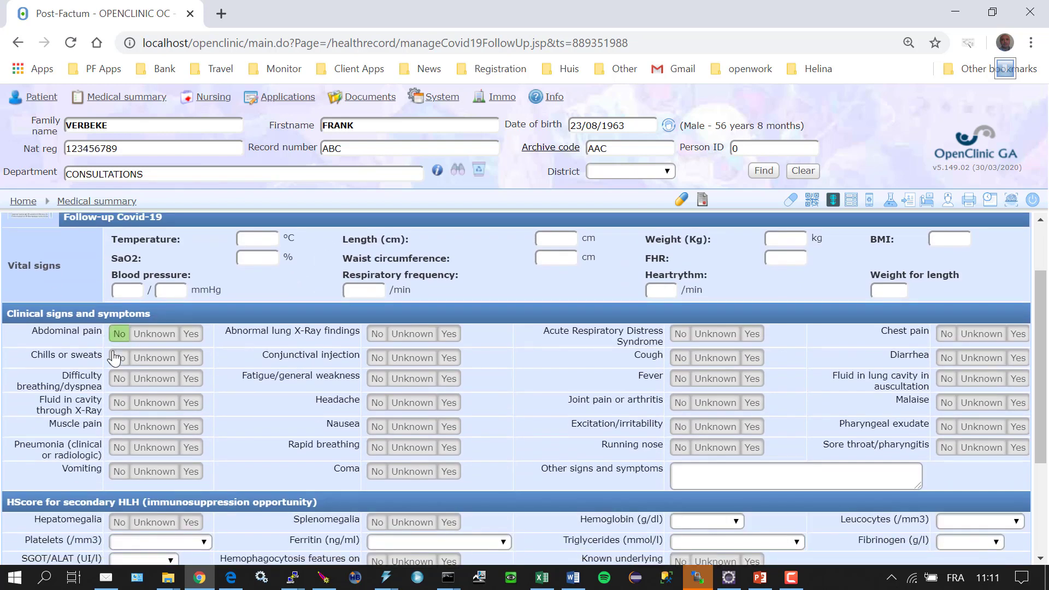
{"action": "left_click", "coordinate": [118, 358]}
{"action": "left_click", "coordinate": [119, 378]}
{"action": "left_click", "coordinate": [119, 402]}
{"action": "left_click", "coordinate": [120, 427]}
{"action": "left_click", "coordinate": [119, 447]}
{"action": "left_click", "coordinate": [119, 471]}
Set coma, rapid breathing, nausea, headache, fatigue/general weakness, conjunctival injection and abnormal lung X-Ray findings to No
{"action": "left_click", "coordinate": [377, 471]}
{"action": "left_click", "coordinate": [377, 447]}
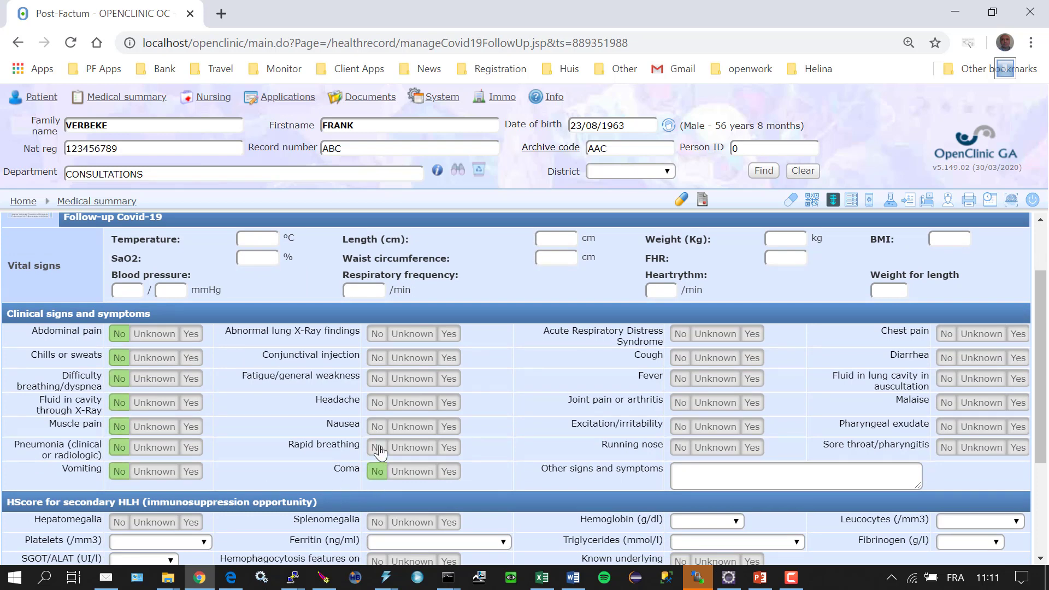
{"action": "left_click", "coordinate": [377, 427]}
{"action": "left_click", "coordinate": [377, 402]}
{"action": "left_click", "coordinate": [377, 378]}
{"action": "left_click", "coordinate": [377, 357]}
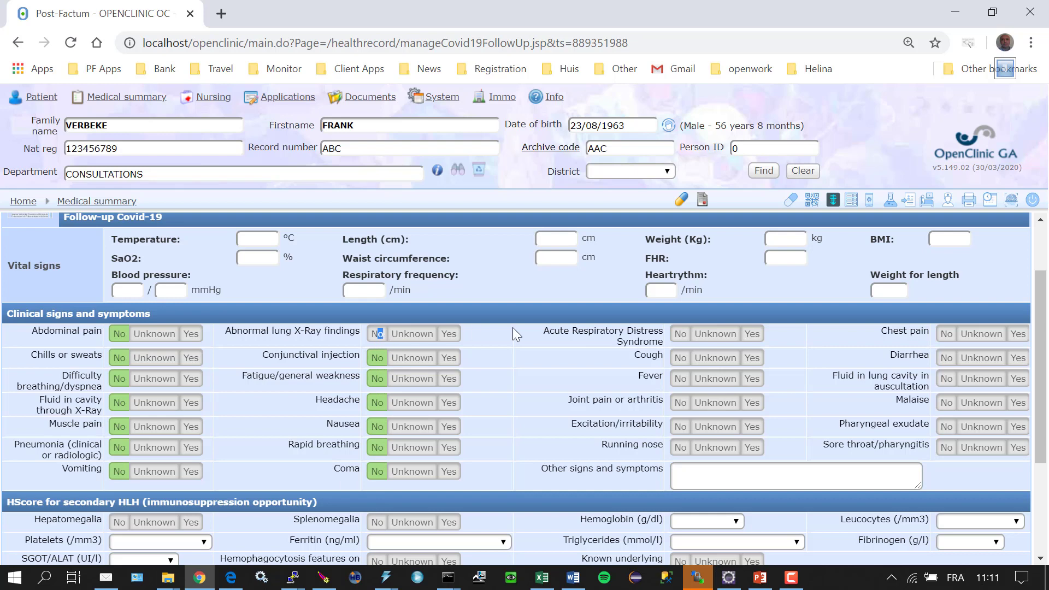
{"action": "left_click_drag", "start_coordinate": [373, 334], "coordinate": [653, 341]}
{"action": "left_click", "coordinate": [376, 334]}
Set acute respiratory distress syndrome, cough, fever, joint pain or arthritis, excitation/irritability and running nose to No
{"action": "left_click", "coordinate": [681, 336]}
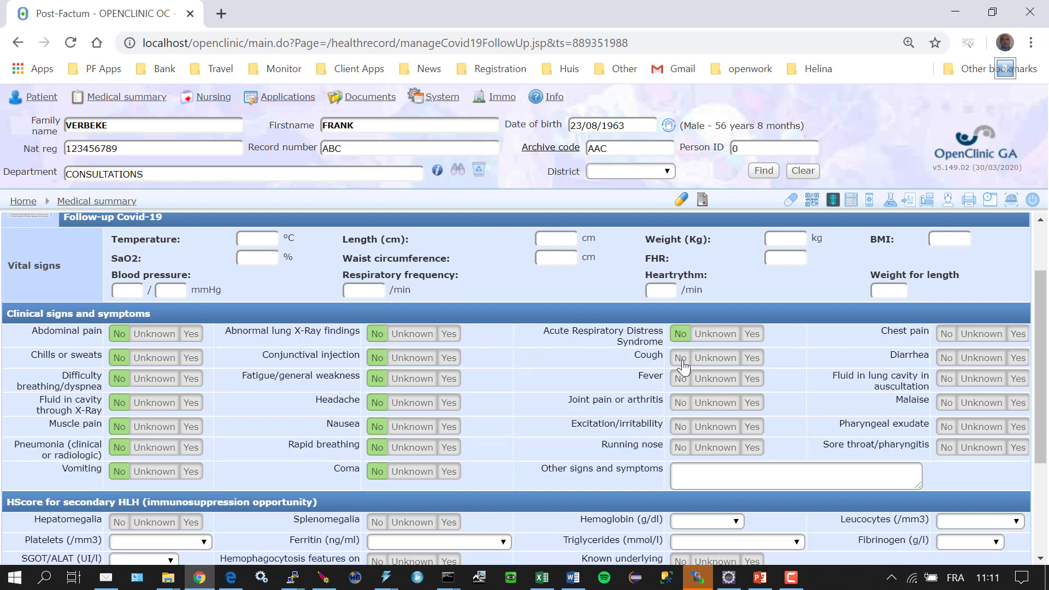
{"action": "left_click", "coordinate": [680, 358]}
{"action": "left_click", "coordinate": [680, 379]}
{"action": "left_click", "coordinate": [680, 403]}
{"action": "left_click", "coordinate": [681, 427]}
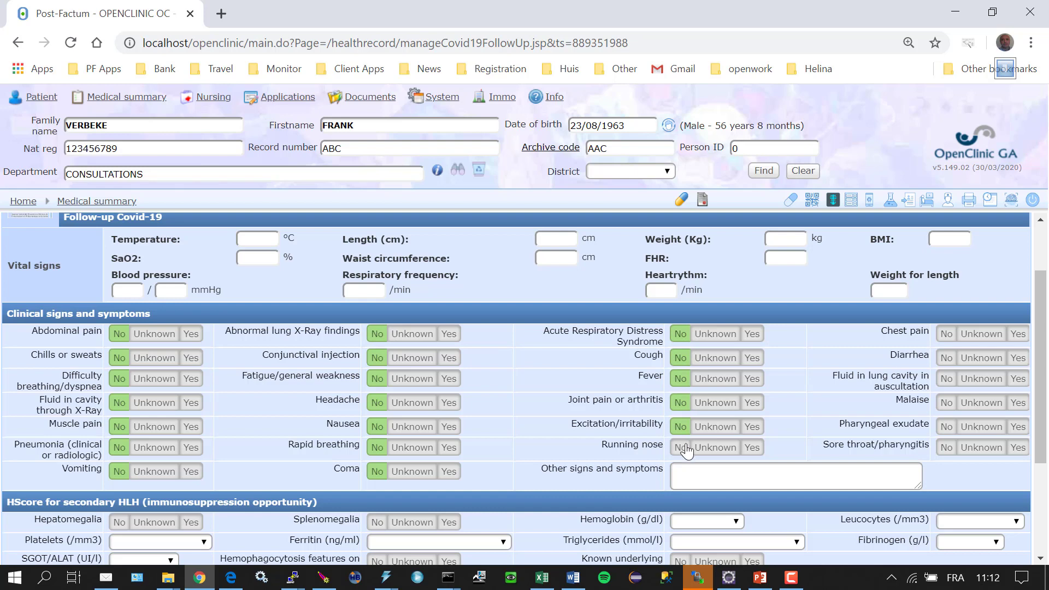
{"action": "left_click", "coordinate": [681, 447]}
Set sore throat/pharyngitis, pharyngeal exudate, malaise, fluid in lung cavity in auscultation, diarrhea and chest pain to No
{"action": "left_click", "coordinate": [946, 427]}
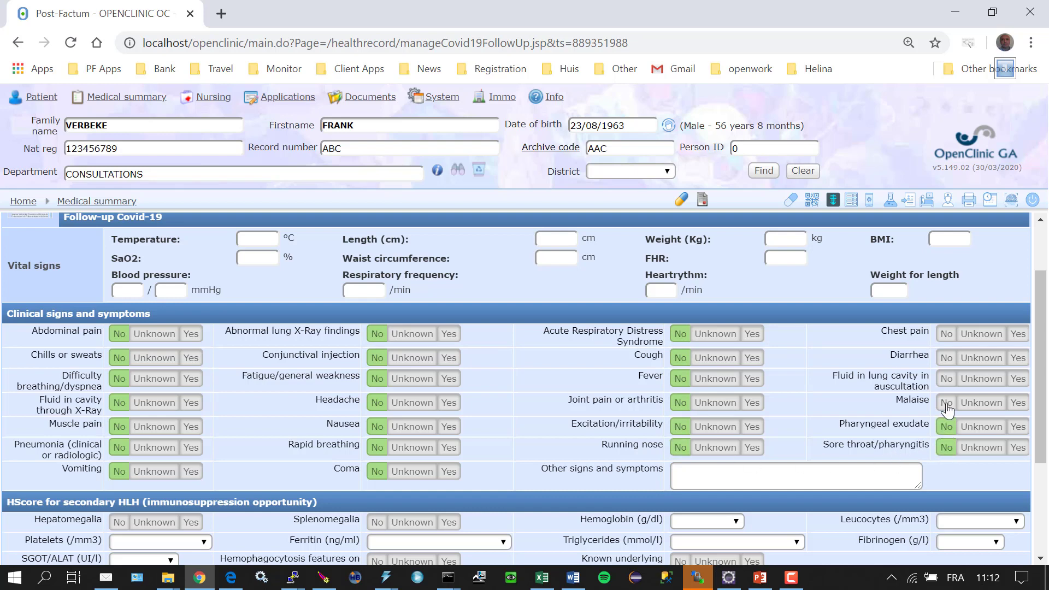
{"action": "left_click", "coordinate": [946, 403]}
{"action": "left_click", "coordinate": [946, 379]}
{"action": "left_click", "coordinate": [946, 358]}
{"action": "left_click", "coordinate": [947, 335]}
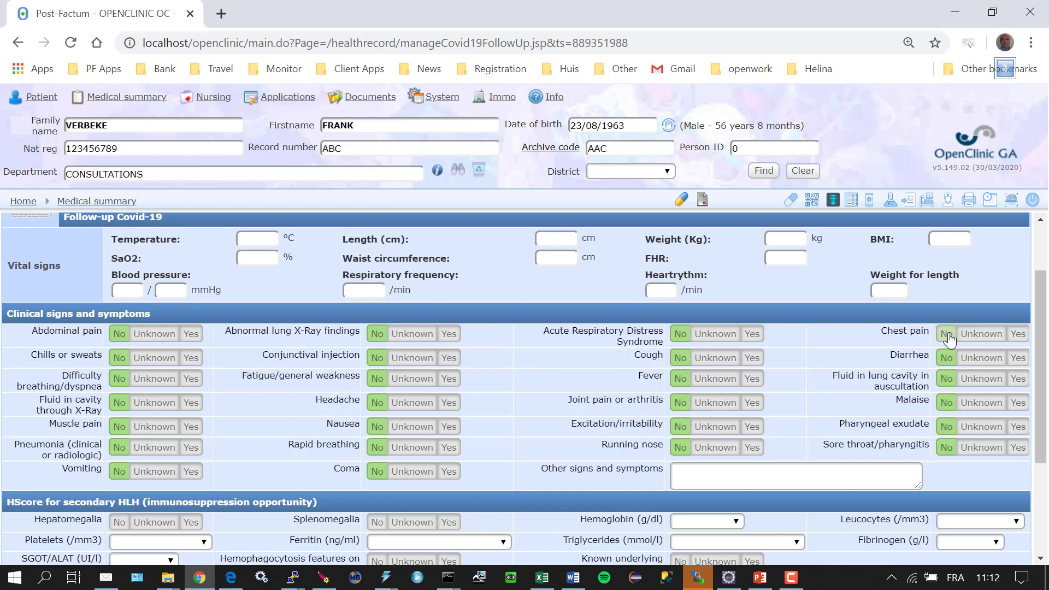
Examine the patient status message above the follow-up form's vital signs
{"action": "scroll", "coordinate": [529, 310], "scroll_direction": "up", "scroll_amount": 2}
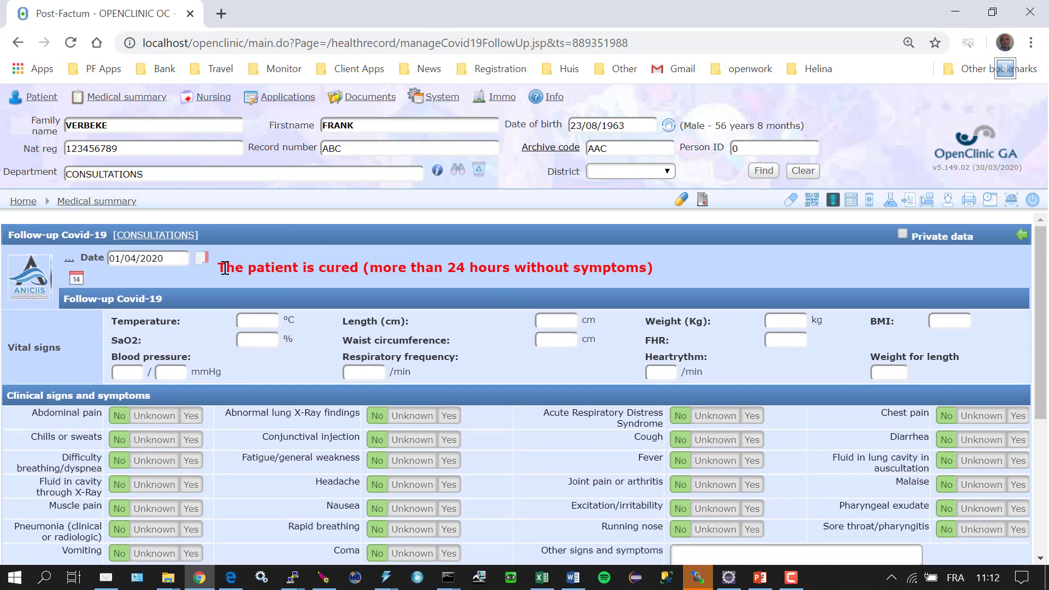
{"action": "left_click_drag", "start_coordinate": [217, 268], "coordinate": [667, 271]}
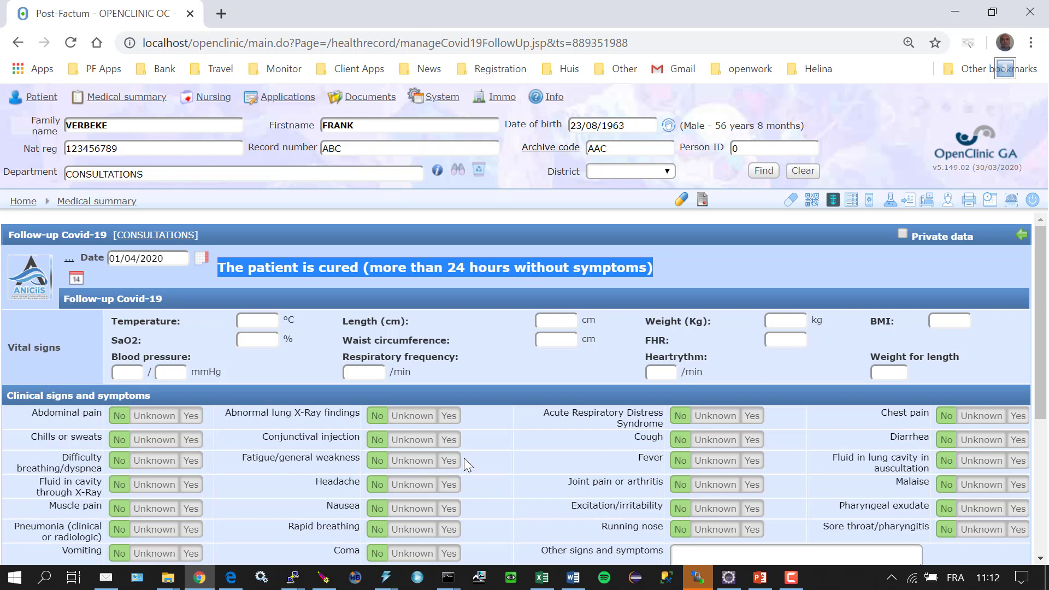
{"action": "left_click", "coordinate": [382, 270]}
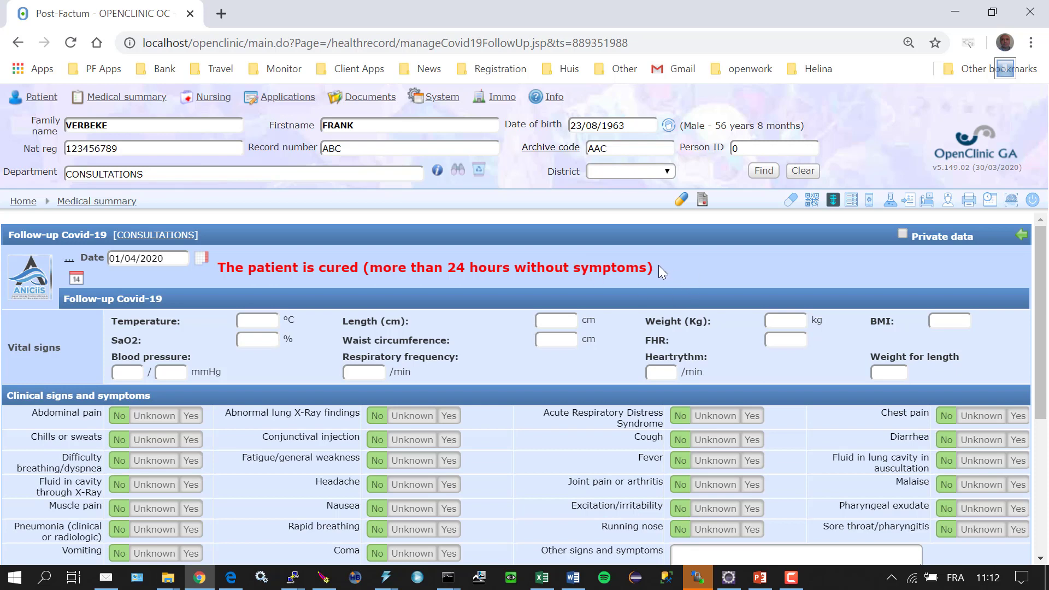
Save the Follow-up Covid-19 form and check the patient's list of clinical documents
{"action": "scroll", "coordinate": [683, 262], "scroll_direction": "down", "scroll_amount": 5}
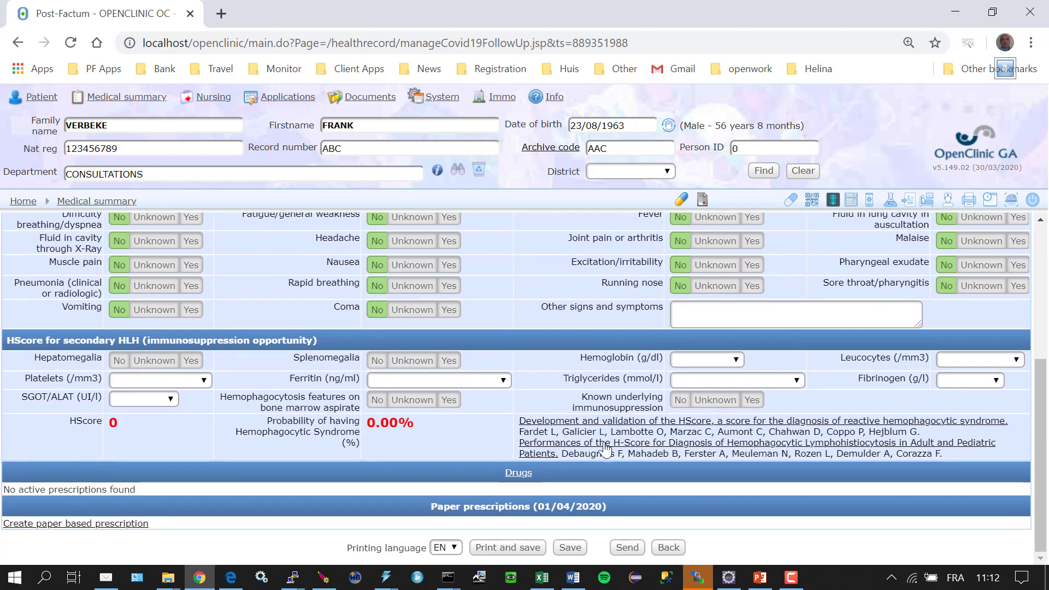
{"action": "left_click", "coordinate": [570, 547]}
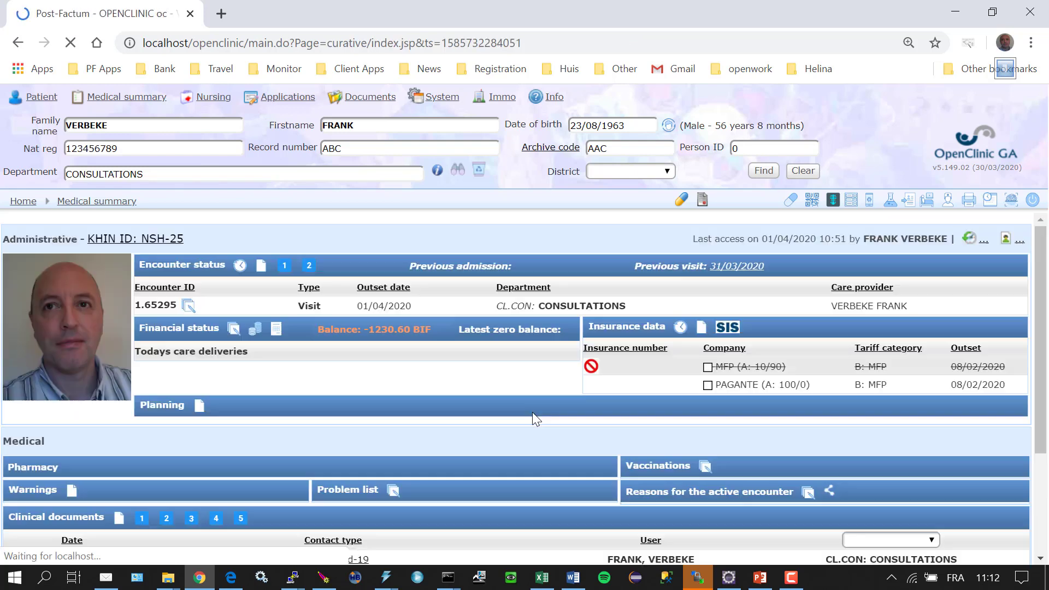
{"action": "scroll", "coordinate": [527, 375], "scroll_direction": "down", "scroll_amount": 3}
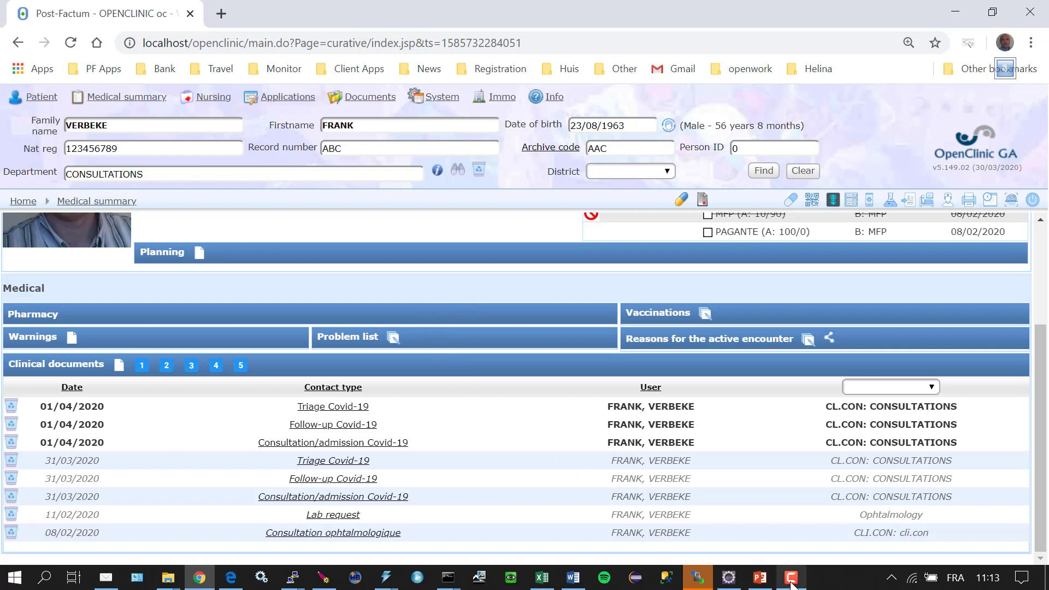
{"action": "mouse_move", "coordinate": [792, 588]}
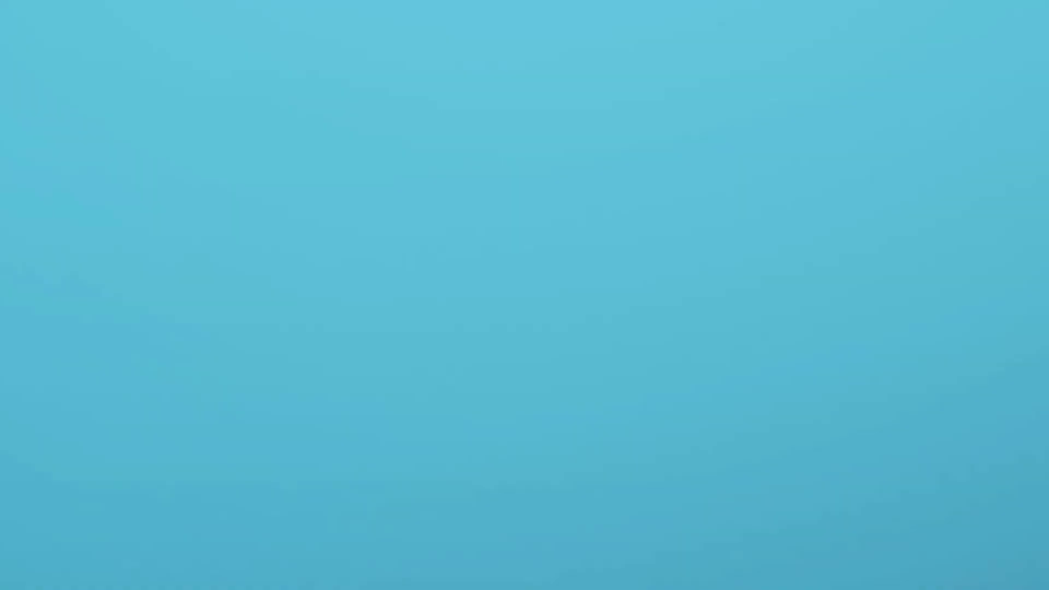